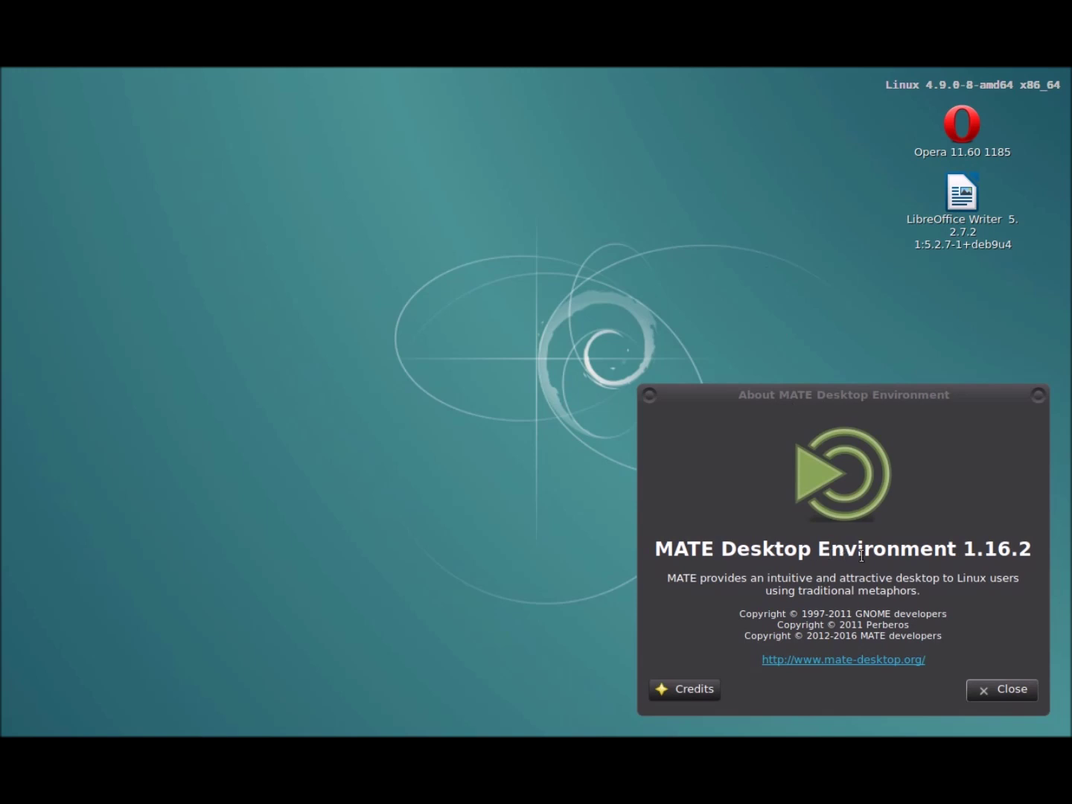
Dismiss the About MATE Desktop Environment information dialog
{"action": "left_click", "coordinate": [996, 690]}
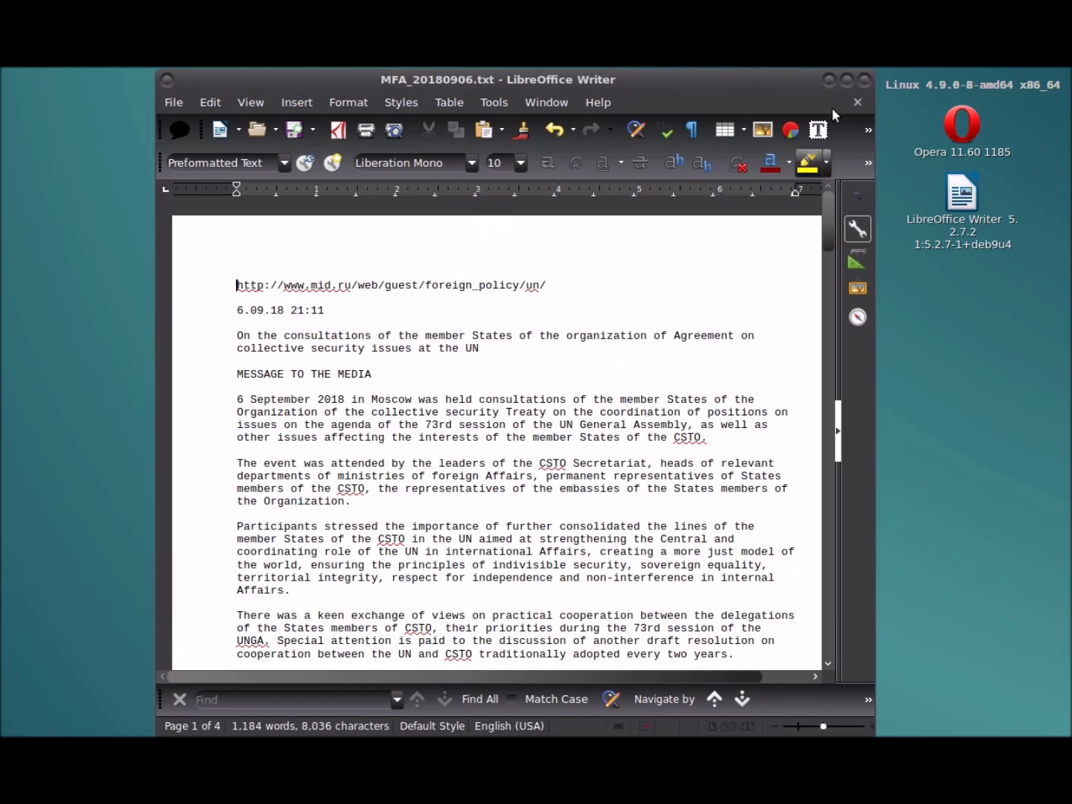
{"action": "left_click", "coordinate": [596, 102]}
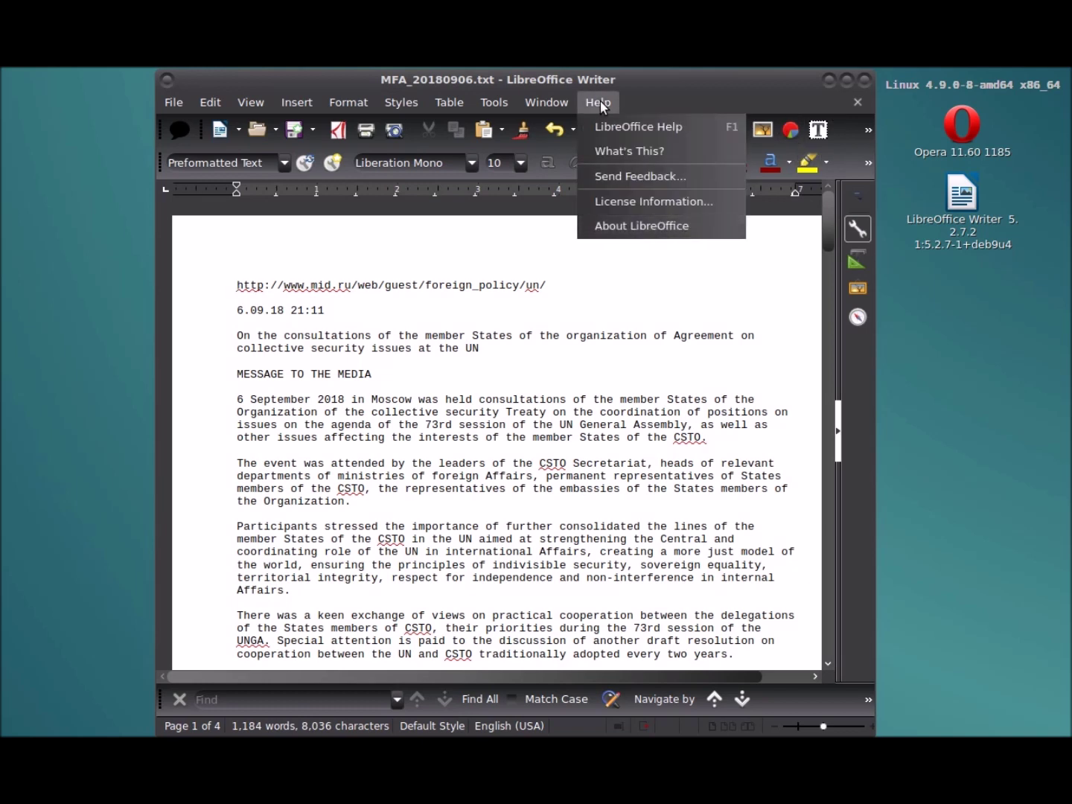
{"action": "left_click", "coordinate": [631, 227]}
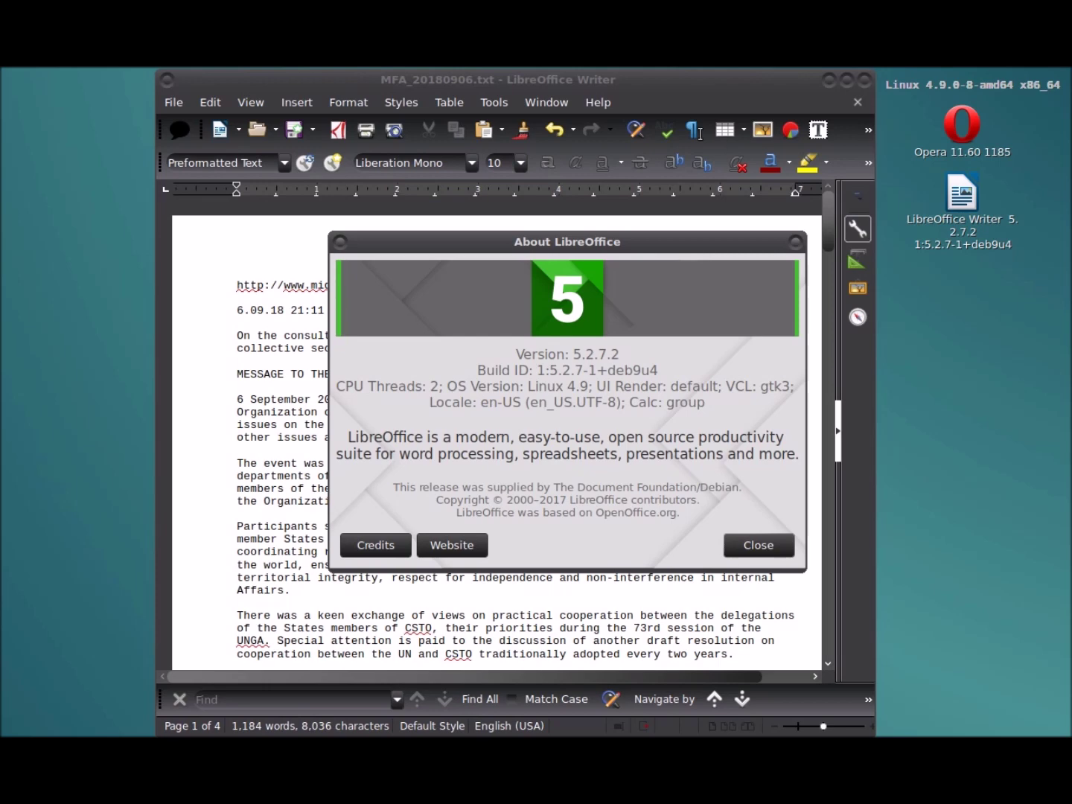
{"action": "left_click", "coordinate": [768, 544]}
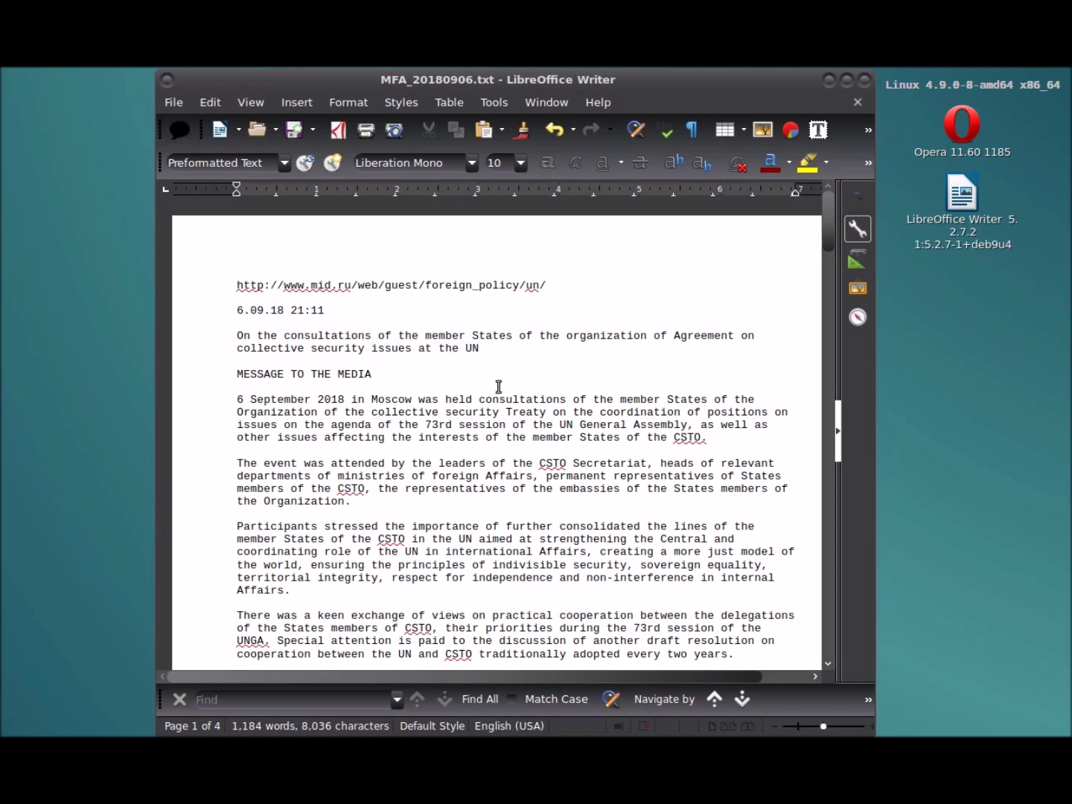
{"action": "key", "text": "ctrl+alt+f"}
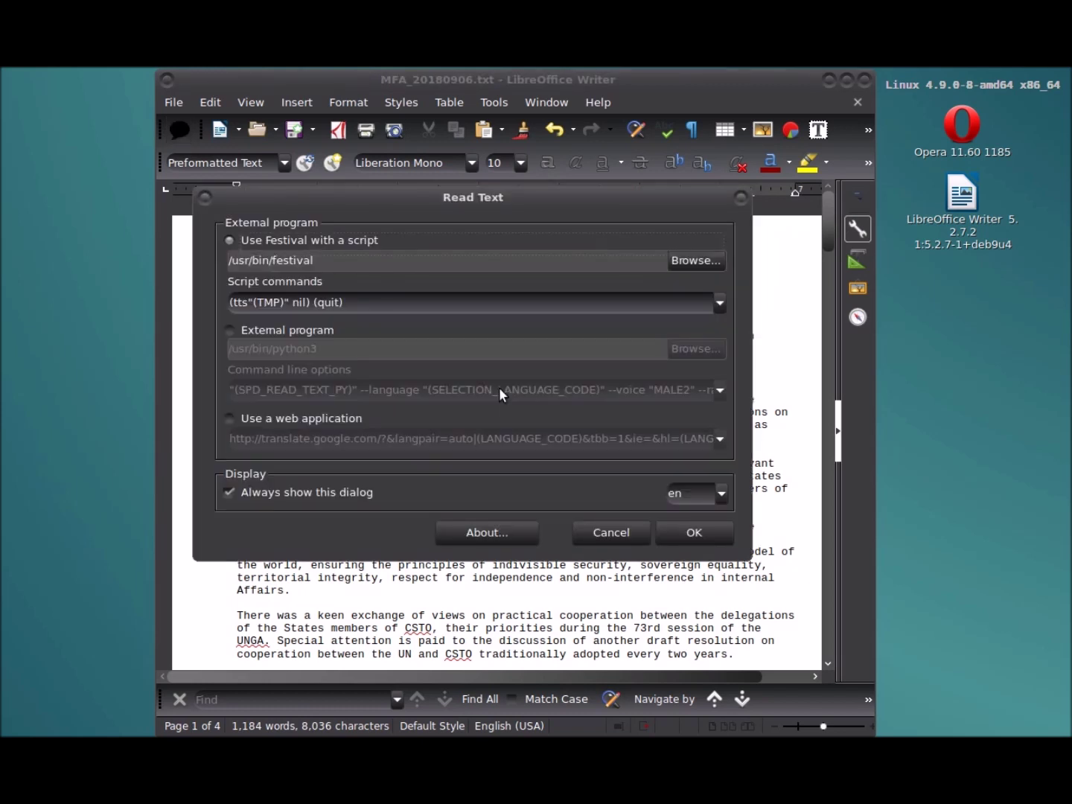
{"action": "left_click", "coordinate": [503, 527]}
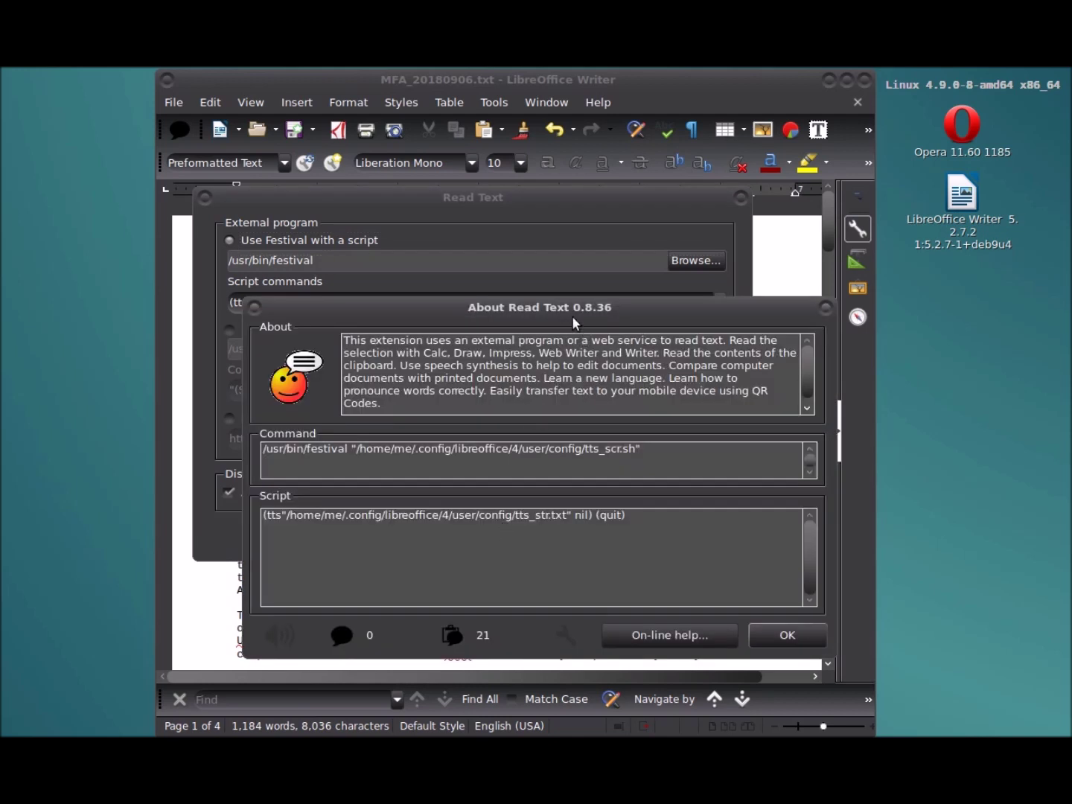
{"action": "left_click", "coordinate": [787, 635]}
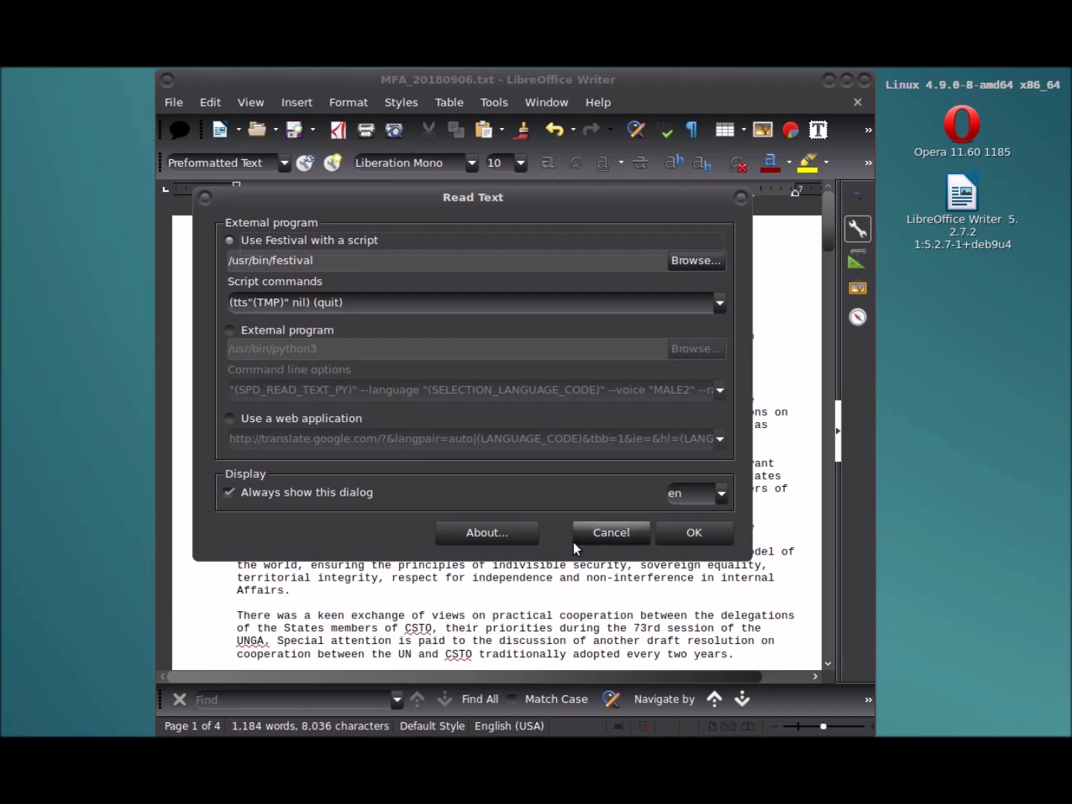
Select the opening passage through "the Organization." and have Festival read it aloud
{"action": "left_click", "coordinate": [620, 532]}
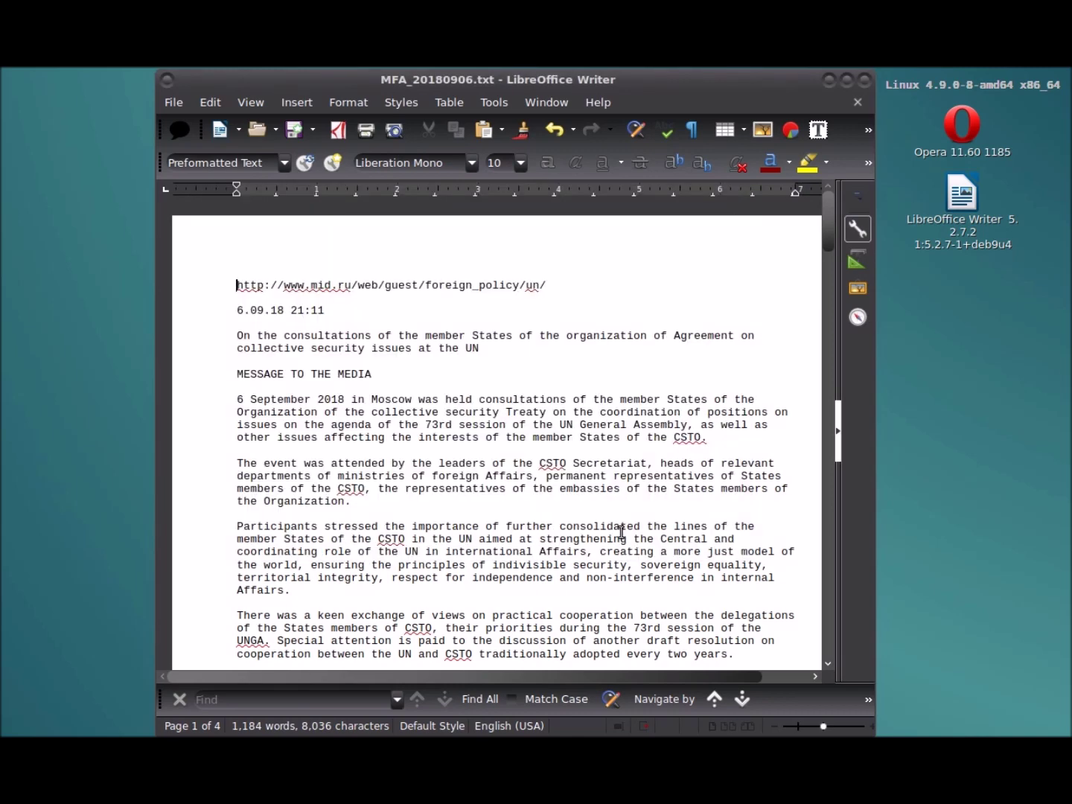
{"action": "left_click_drag", "start_coordinate": [394, 506], "coordinate": [232, 299]}
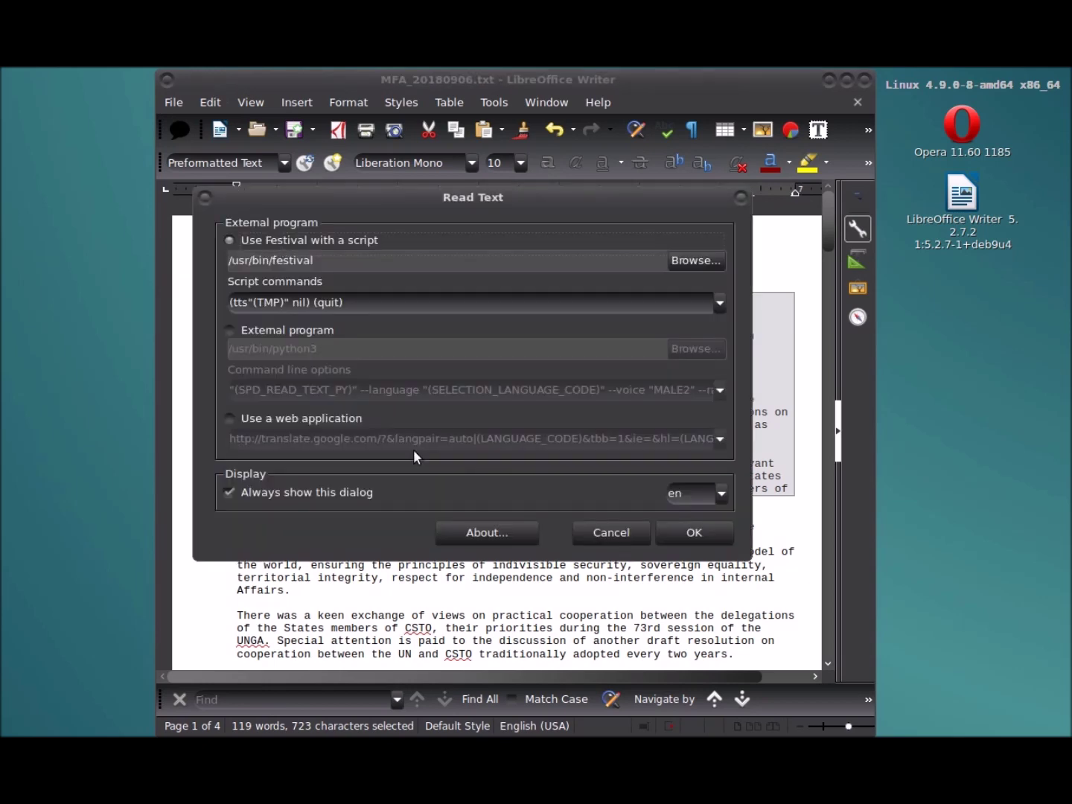
{"action": "left_click", "coordinate": [690, 532]}
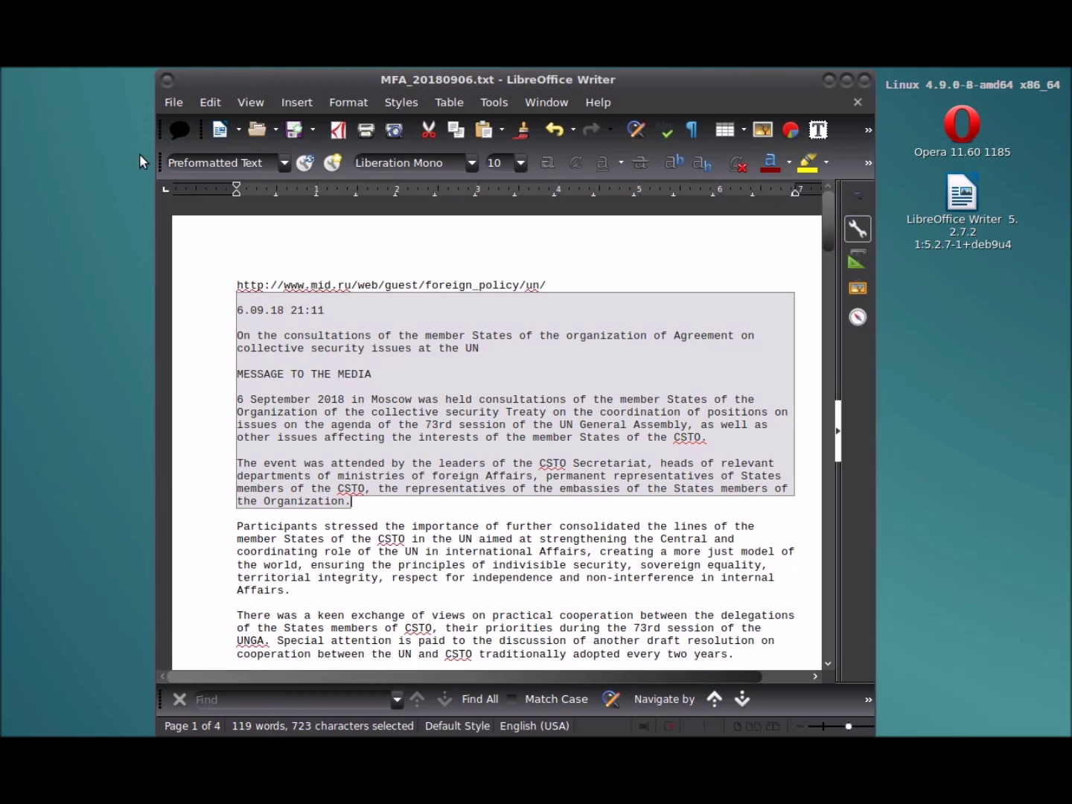
{"action": "left_click", "coordinate": [180, 101]}
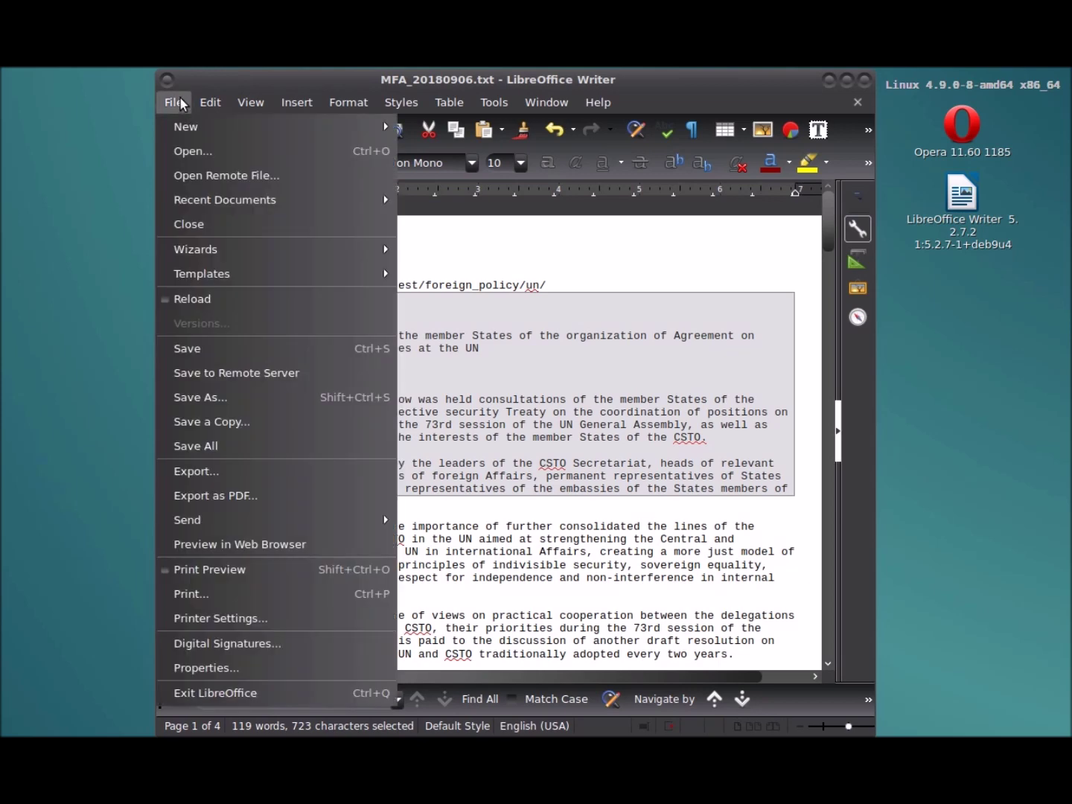
Switch Read Text to the external /usr/bin/python3 program with the MALE1 preset and read the selection
{"action": "left_click", "coordinate": [233, 73]}
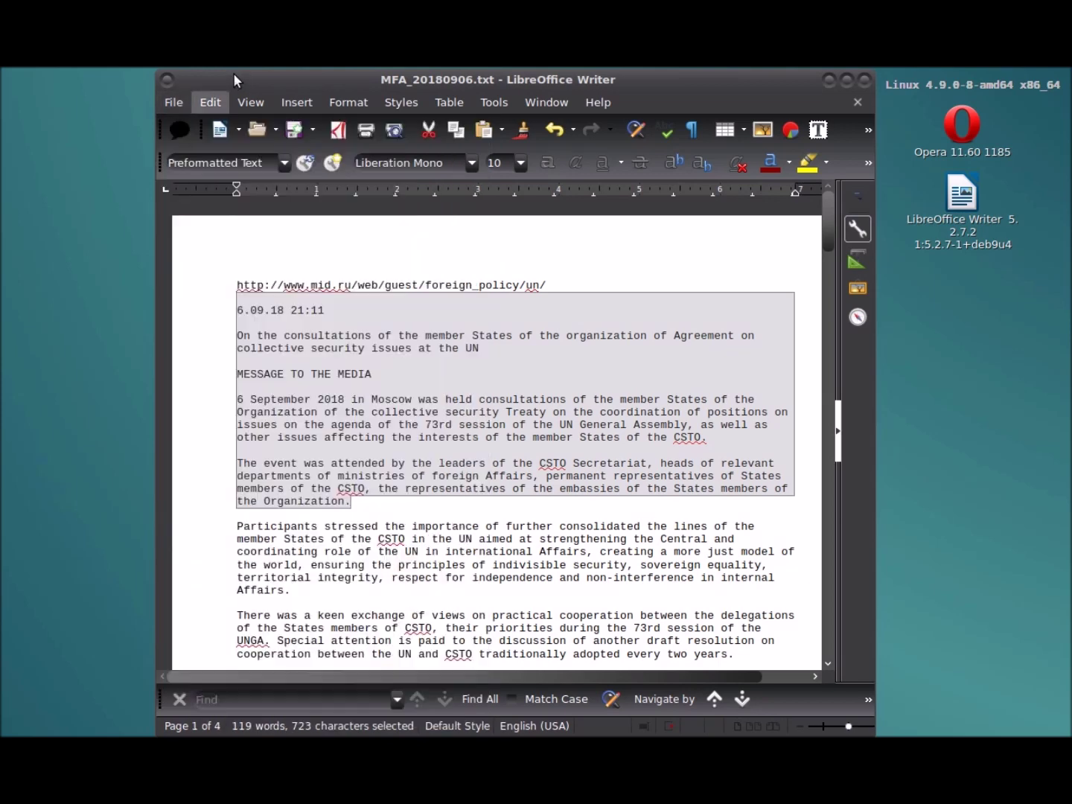
{"action": "left_click", "coordinate": [178, 130]}
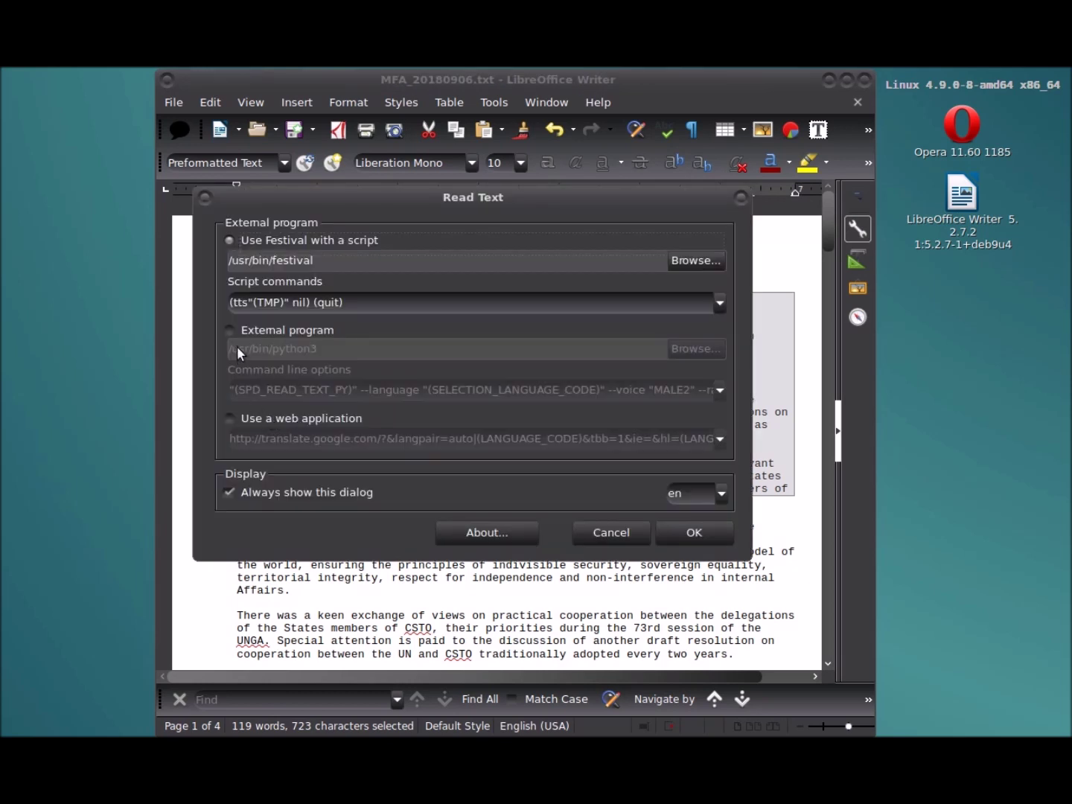
{"action": "left_click", "coordinate": [229, 330]}
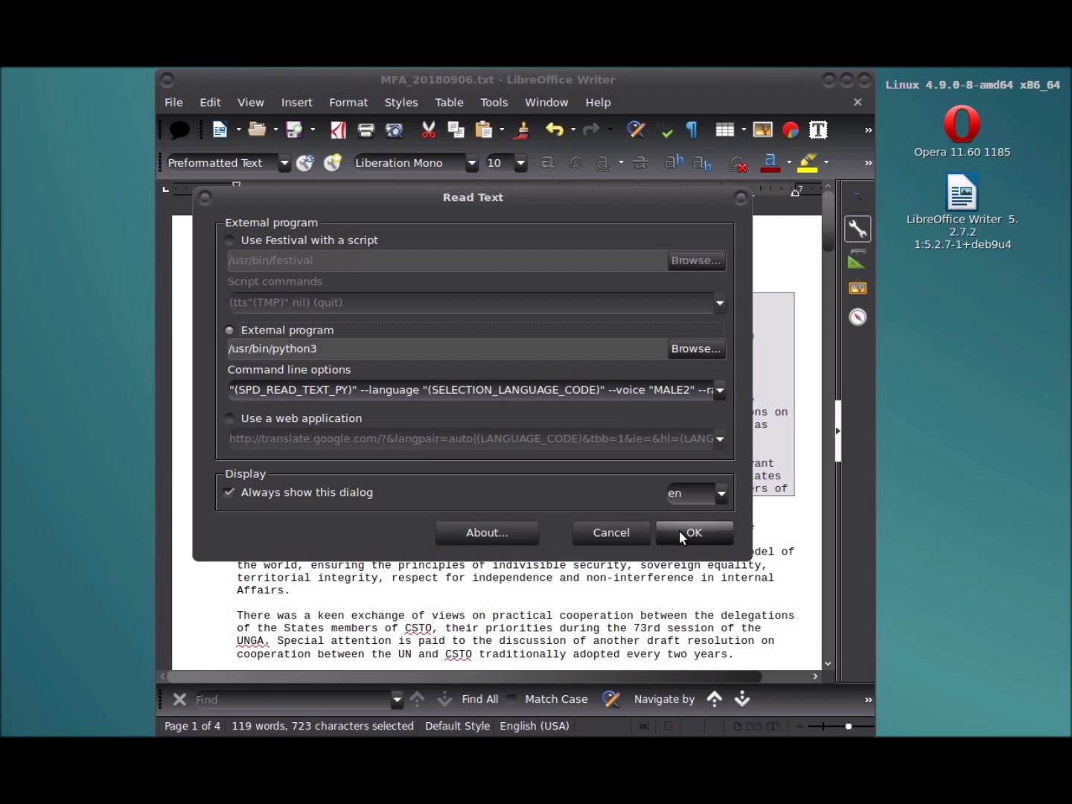
{"action": "left_click", "coordinate": [720, 390]}
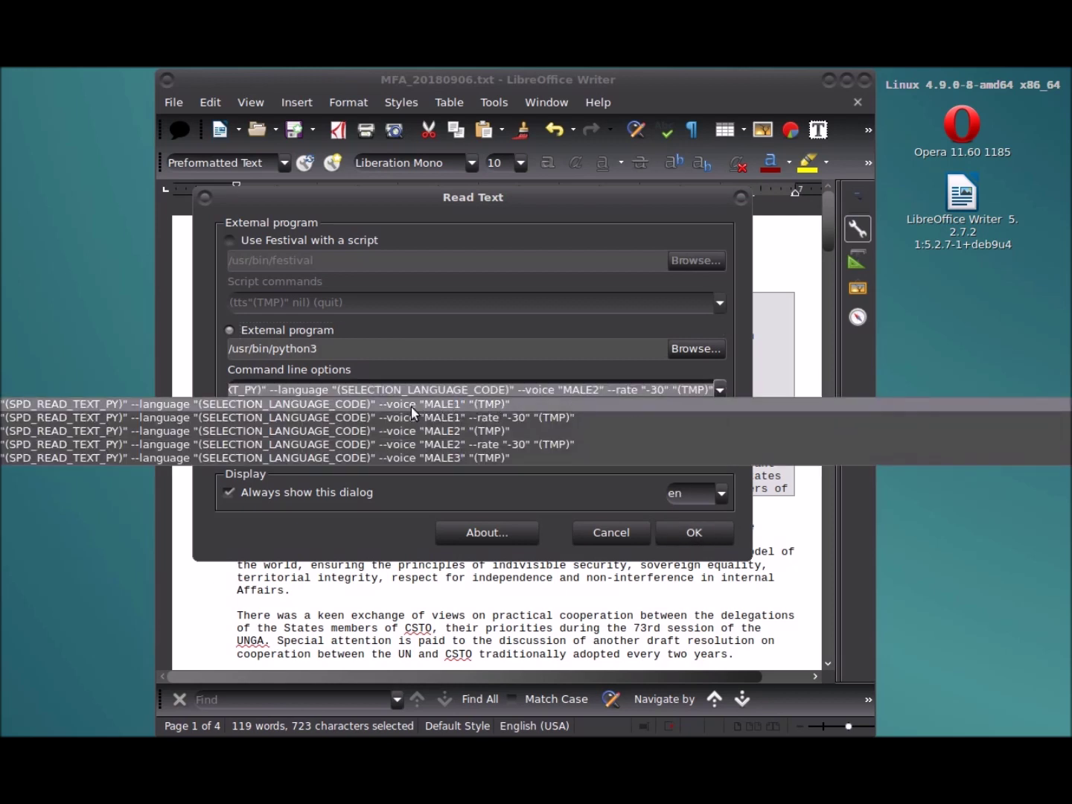
{"action": "left_click", "coordinate": [490, 406]}
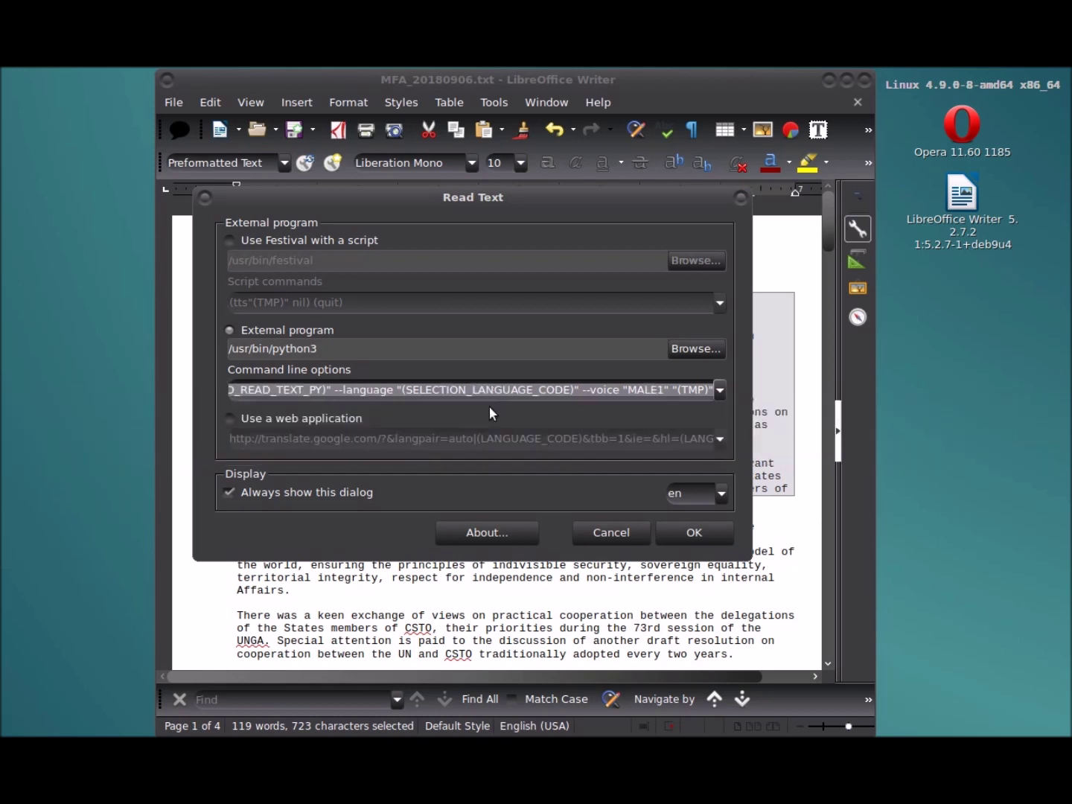
{"action": "left_click", "coordinate": [694, 532]}
{"action": "left_click", "coordinate": [700, 535]}
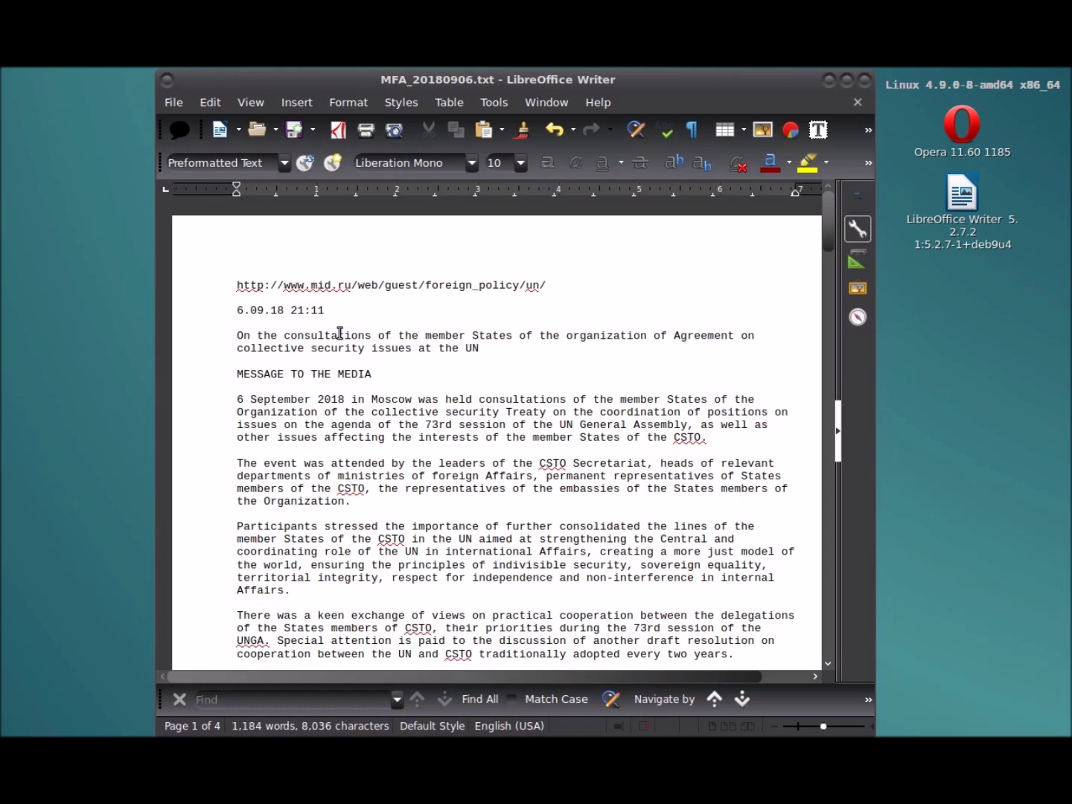
Select the opening news passage from the date line through "the Organization."
{"action": "left_click_drag", "start_coordinate": [343, 335], "coordinate": [237, 312]}
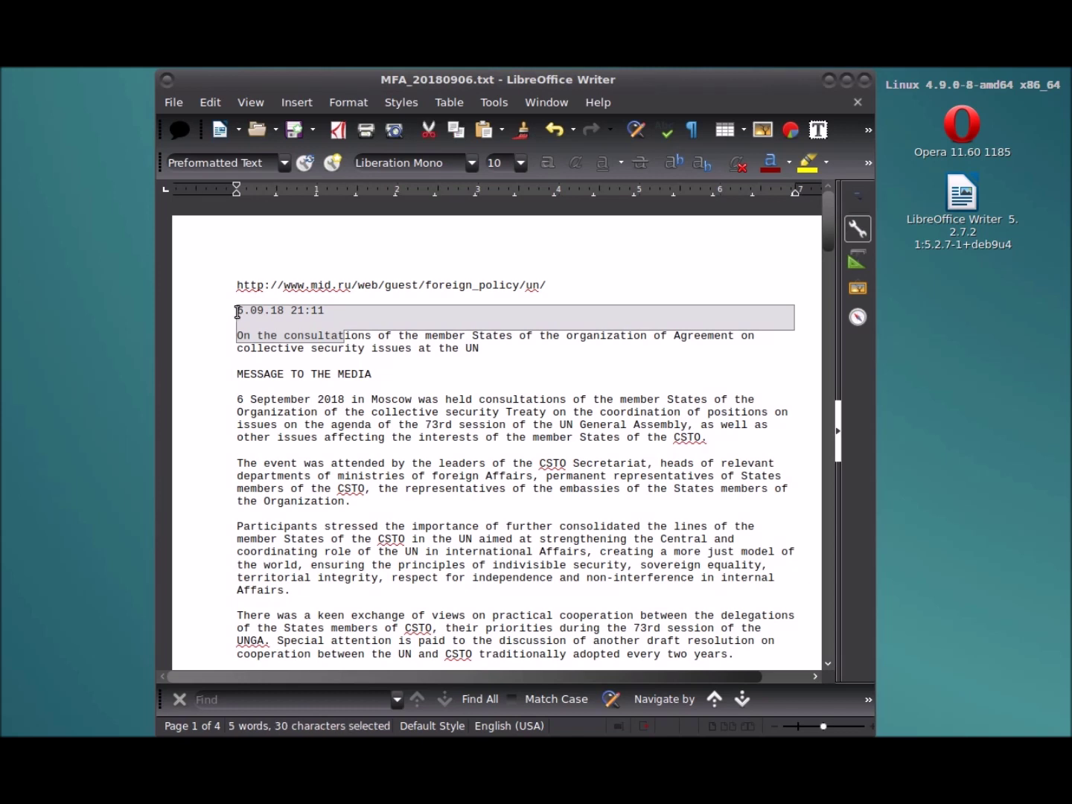
{"action": "left_click", "coordinate": [443, 374]}
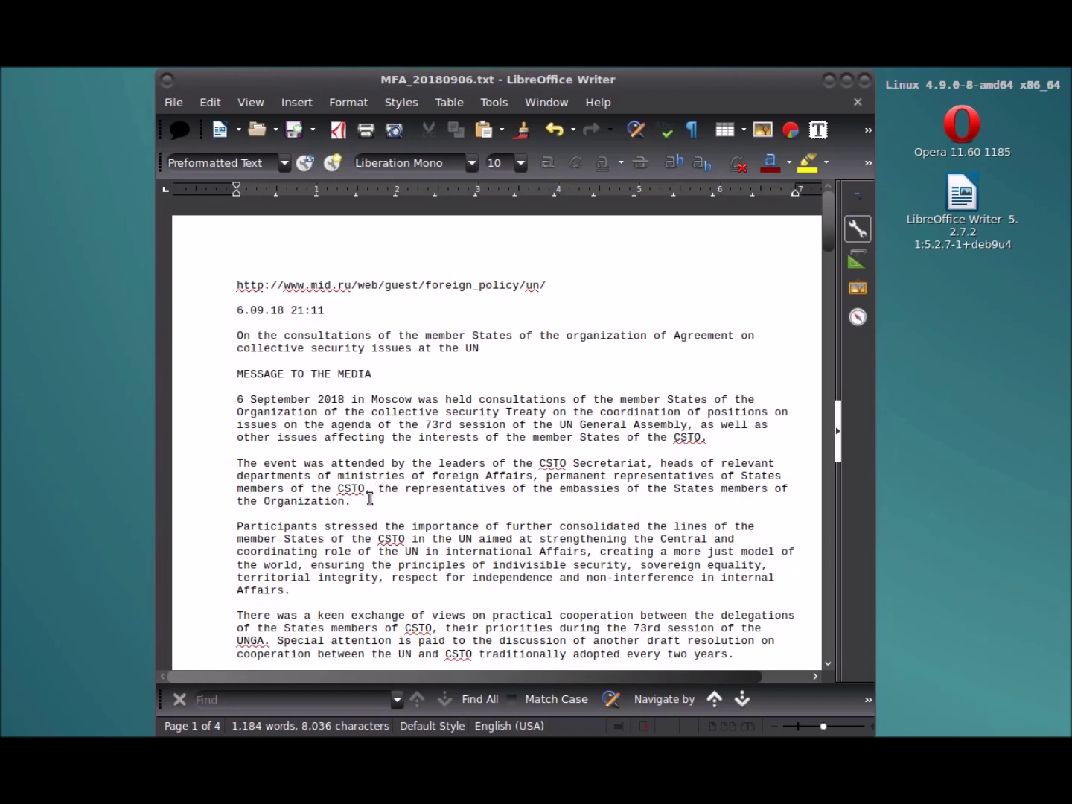
{"action": "left_click_drag", "start_coordinate": [351, 501], "coordinate": [230, 312]}
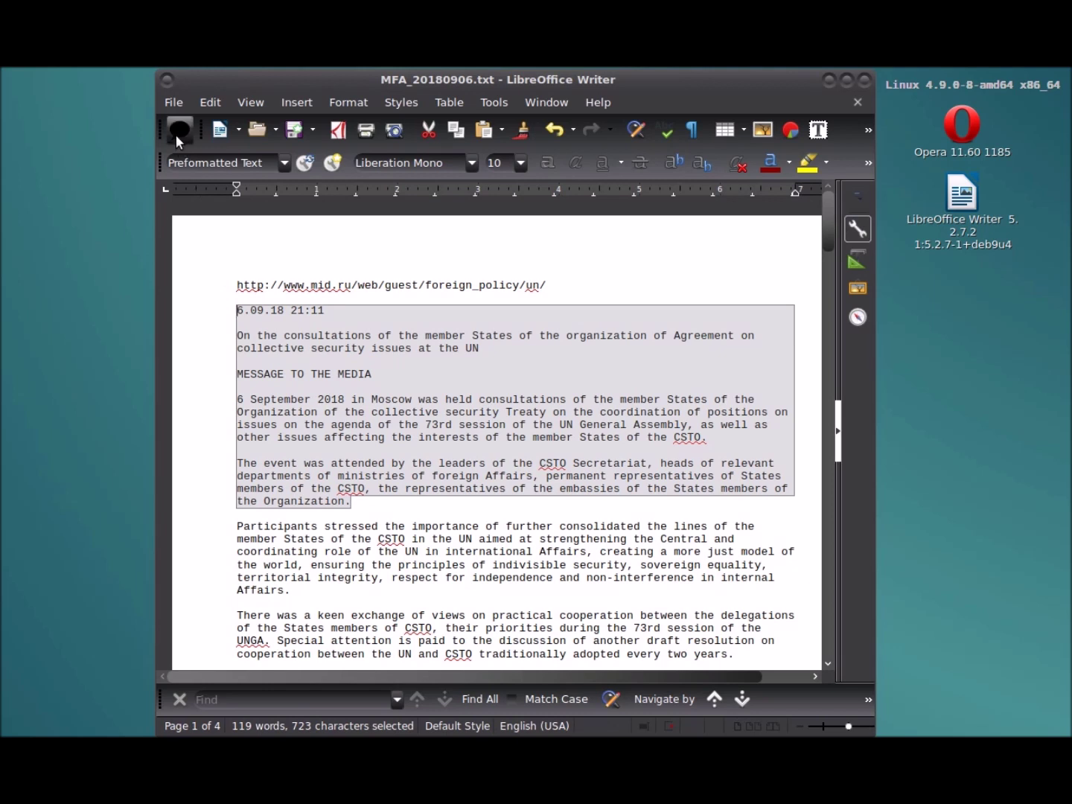
Read the selection aloud using the MALE2 voice preset at rate -30
{"action": "key", "text": "ctrl+alt+r"}
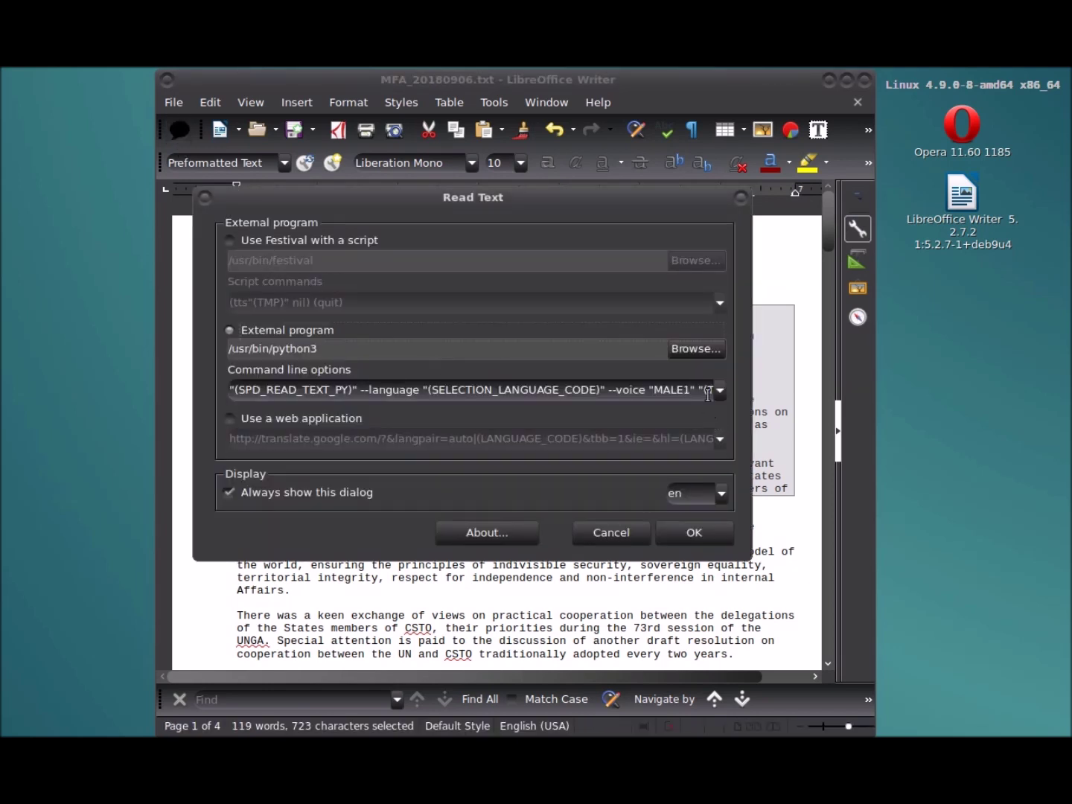
{"action": "left_click", "coordinate": [720, 391]}
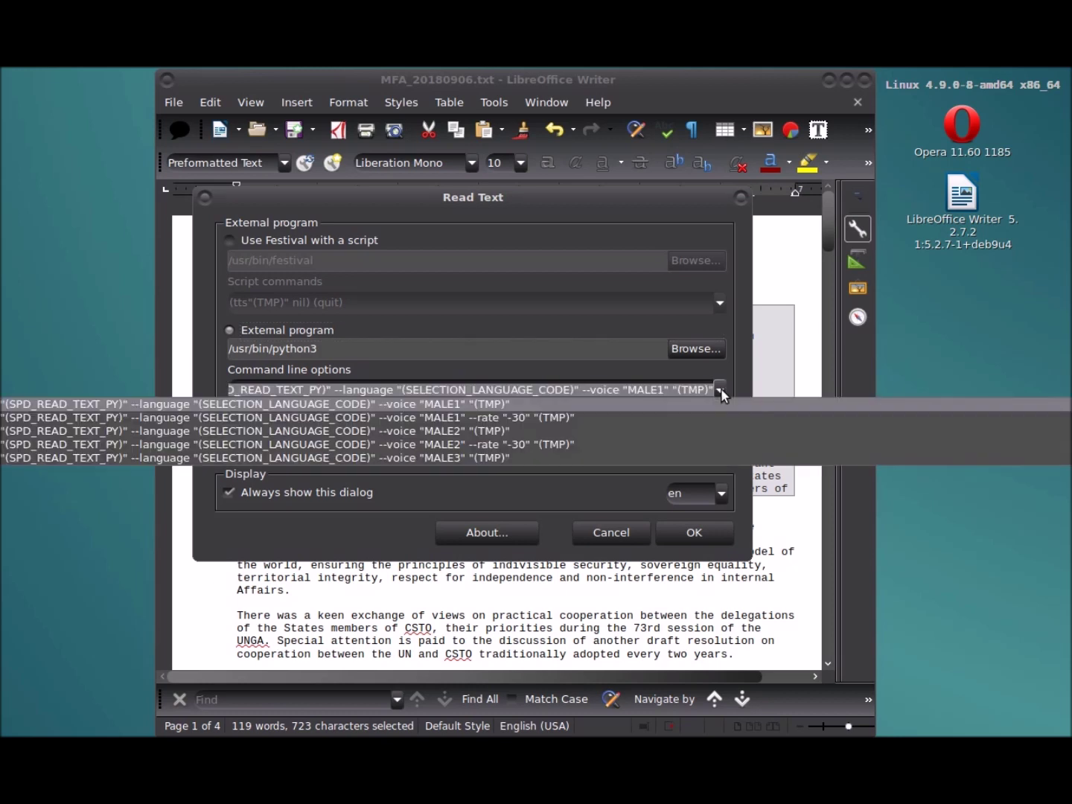
{"action": "left_click", "coordinate": [501, 445]}
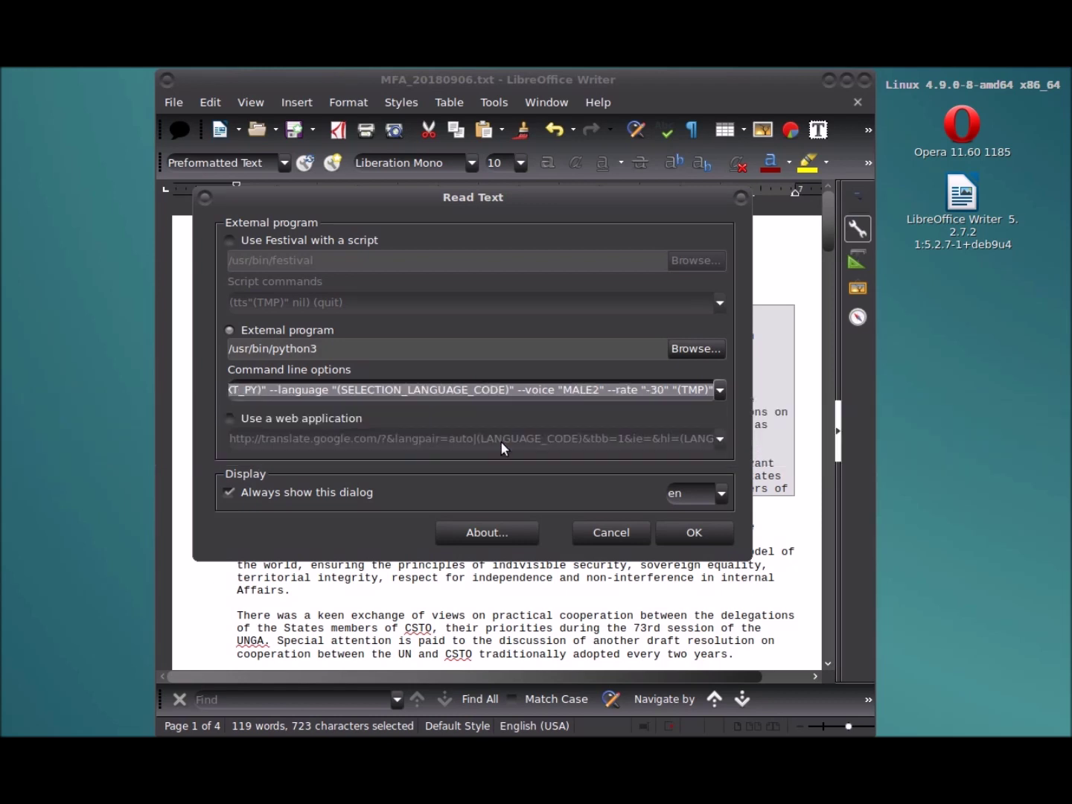
{"action": "left_click", "coordinate": [696, 533]}
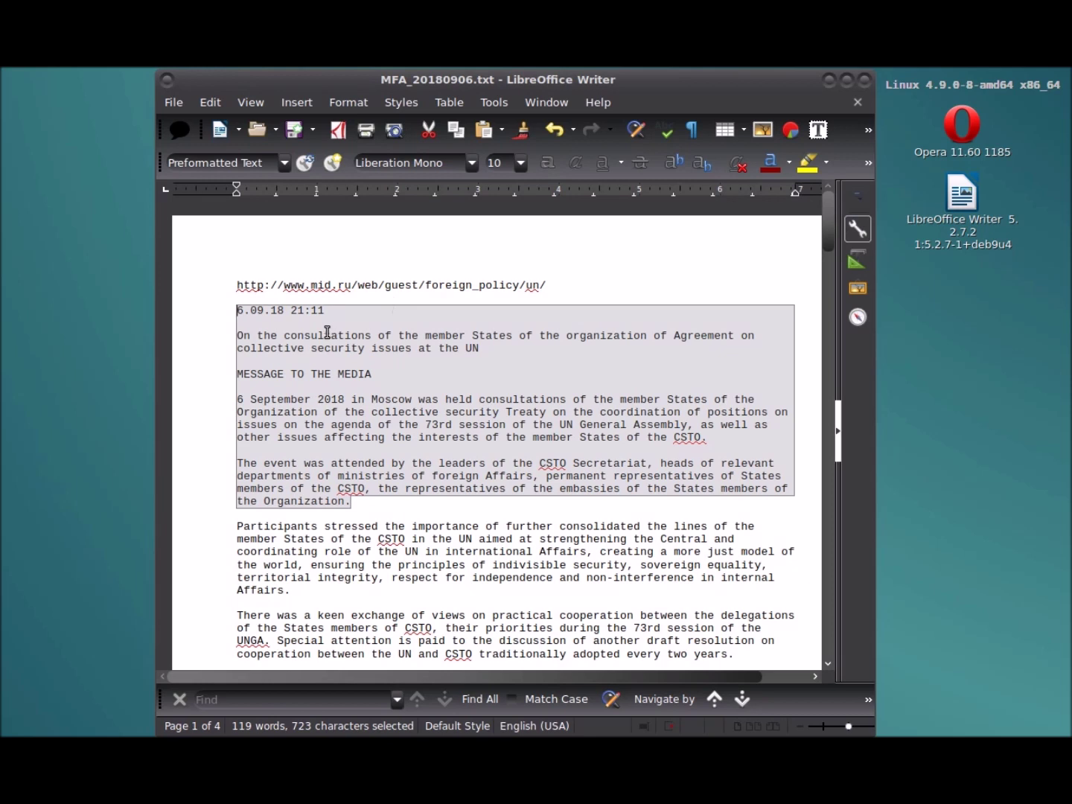
{"action": "left_click_drag", "start_coordinate": [327, 333], "coordinate": [236, 311]}
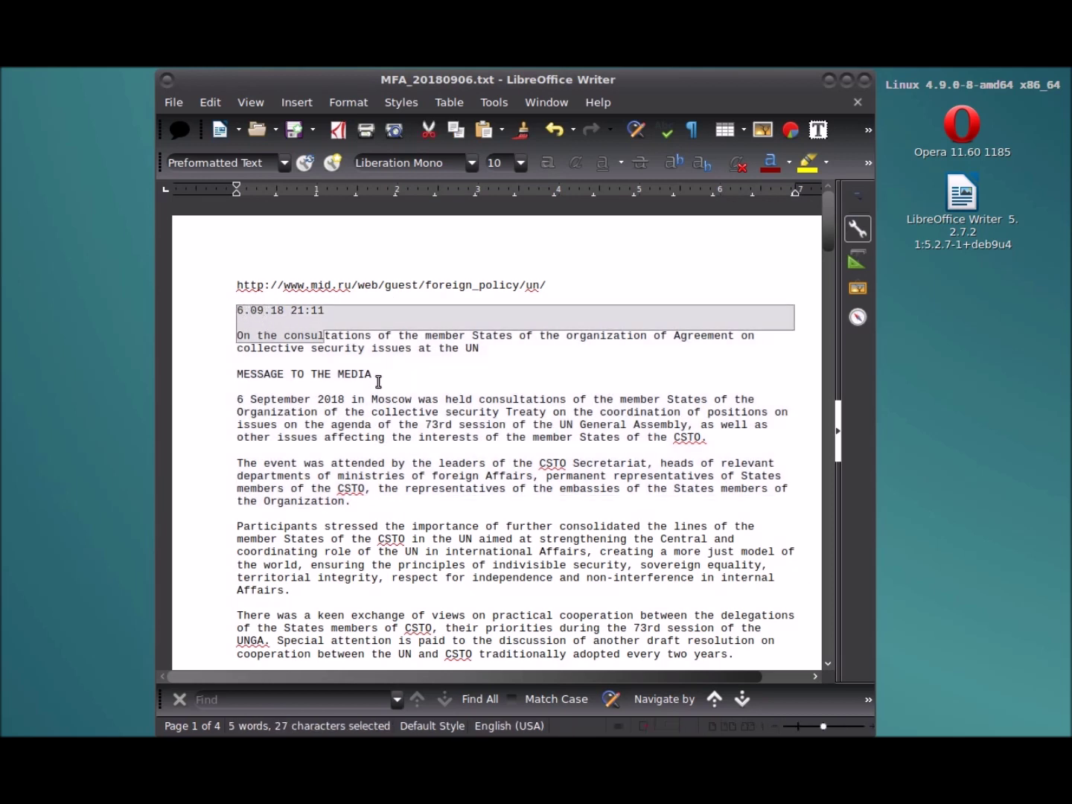
{"action": "left_click", "coordinate": [385, 380]}
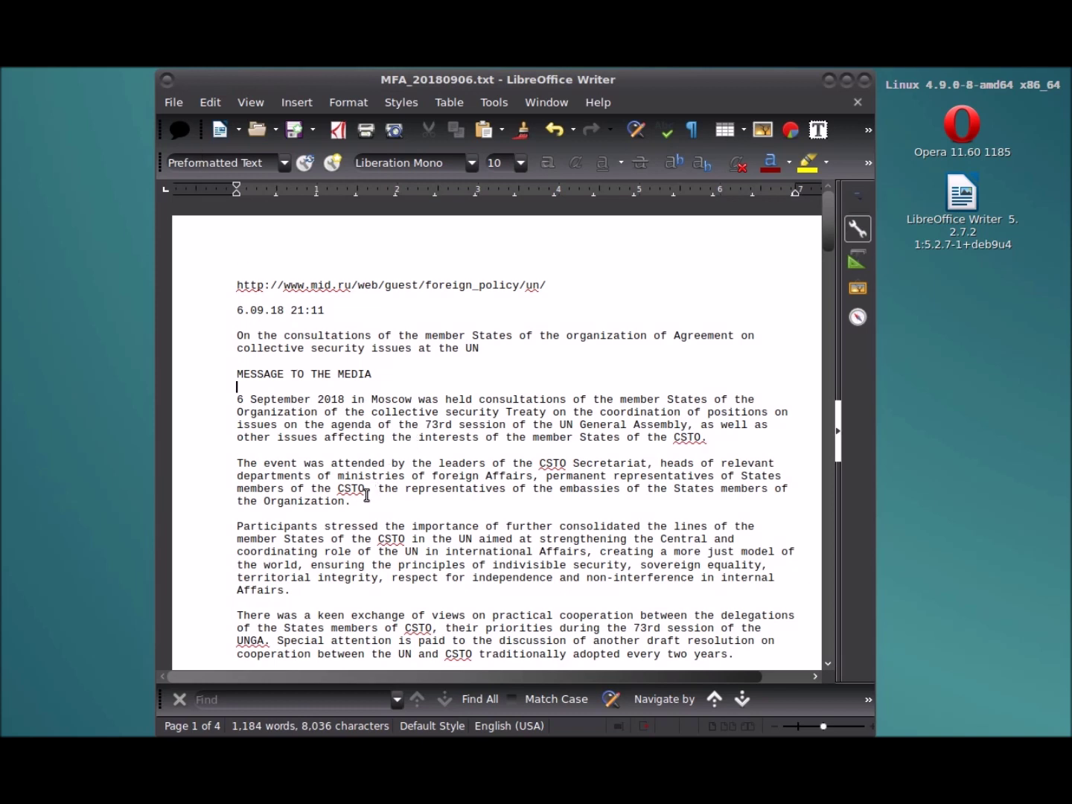
{"action": "left_click_drag", "start_coordinate": [364, 498], "coordinate": [224, 307]}
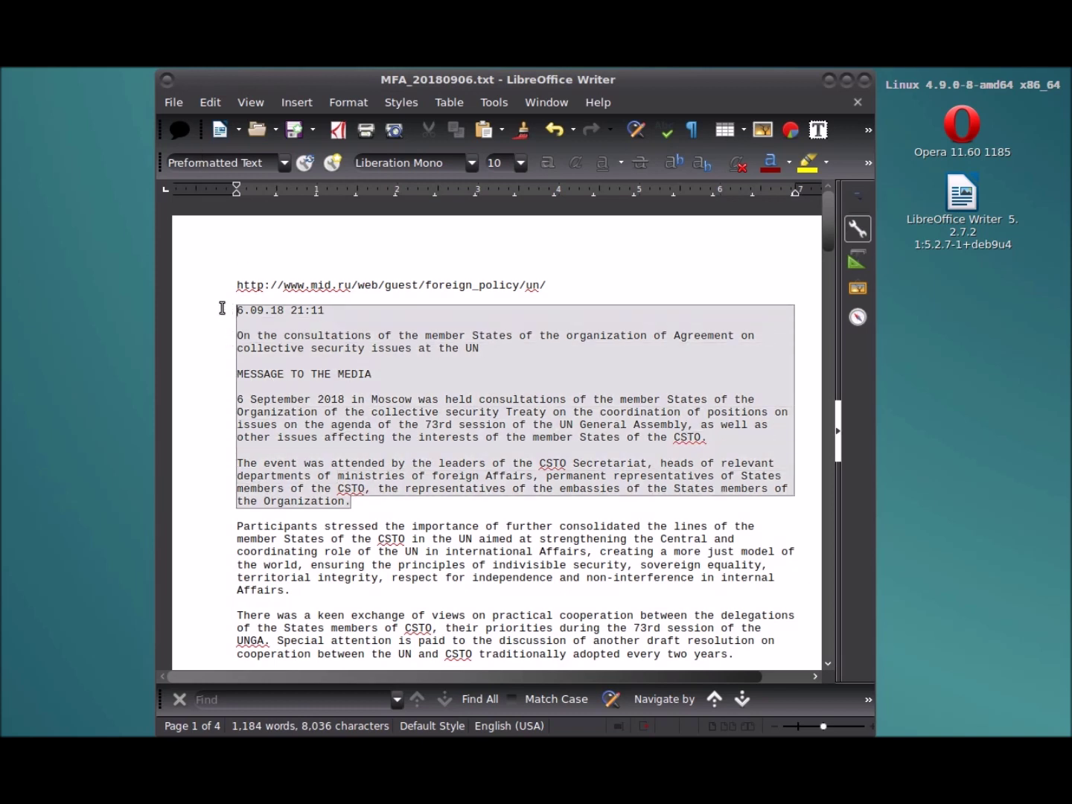
{"action": "left_click", "coordinate": [177, 131]}
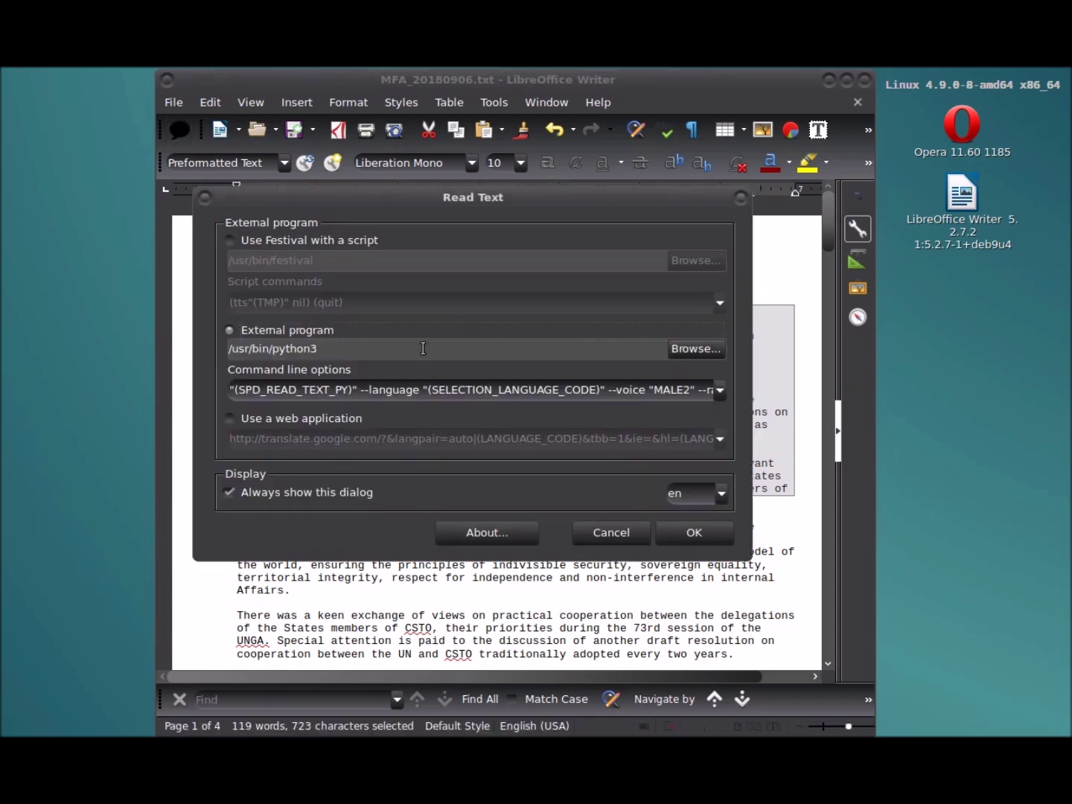
{"action": "left_click", "coordinate": [230, 240]}
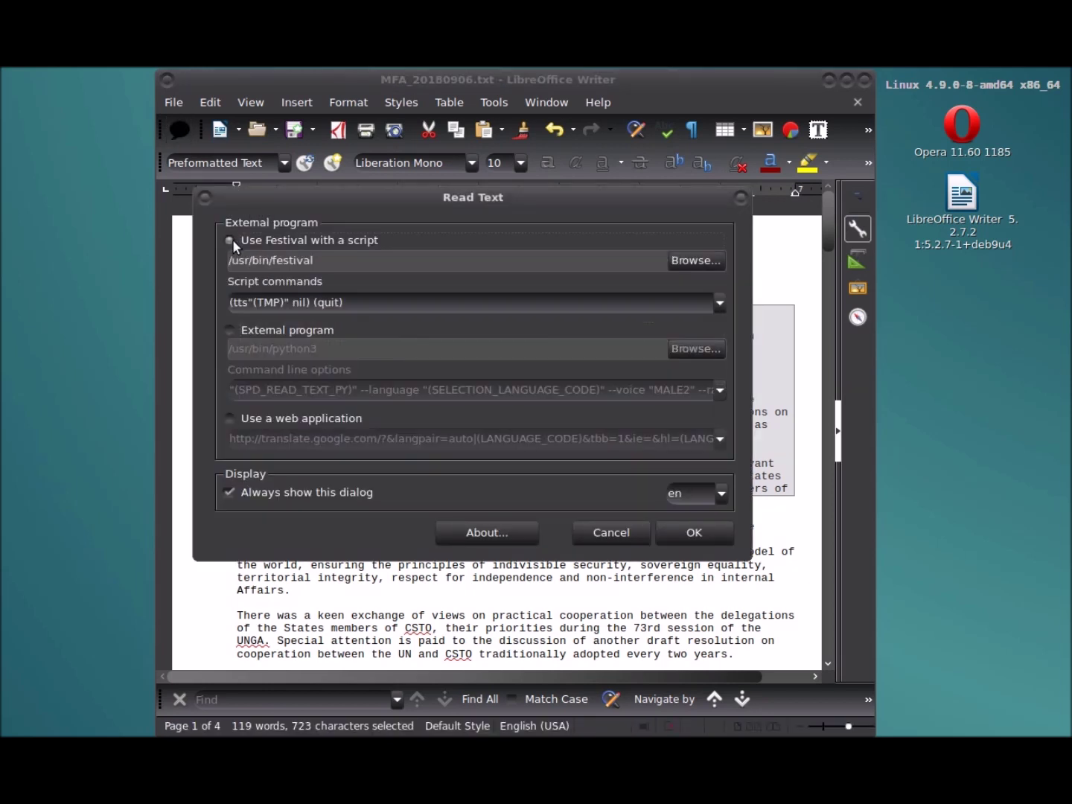
{"action": "left_click", "coordinate": [628, 532]}
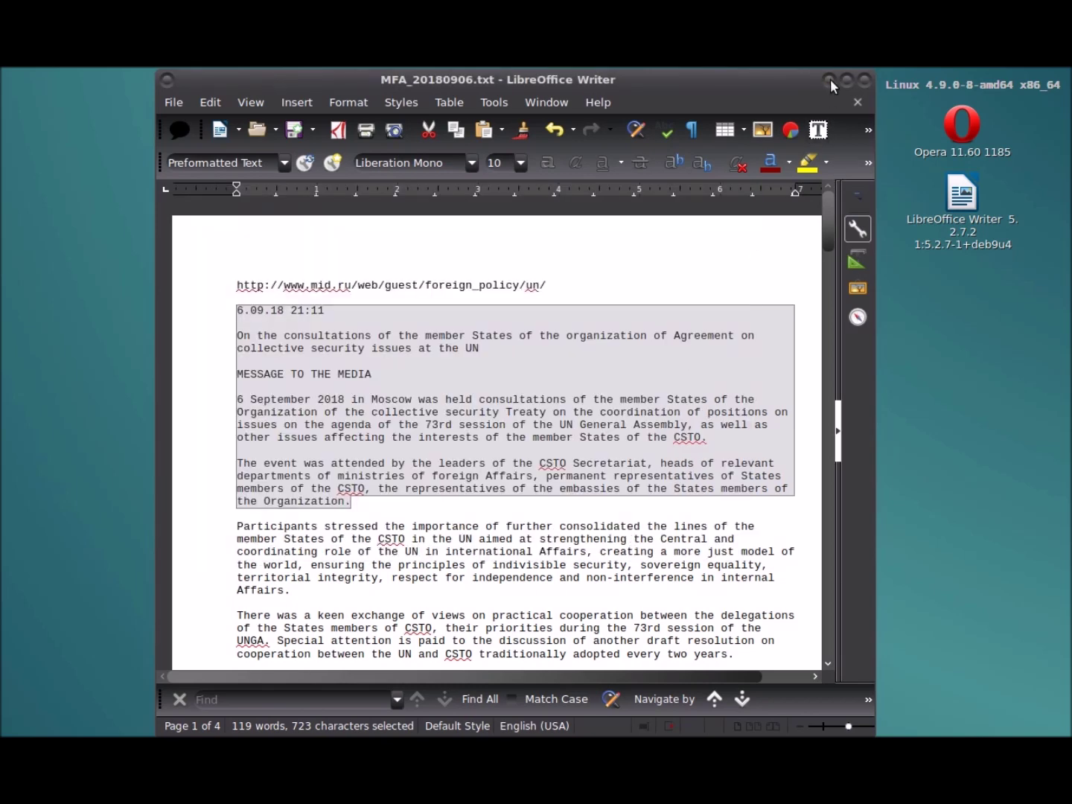
Minimize Writer and close Opera's empty Speed Dial tab to show MFA_20180906 (copy).txt
{"action": "left_click", "coordinate": [830, 79]}
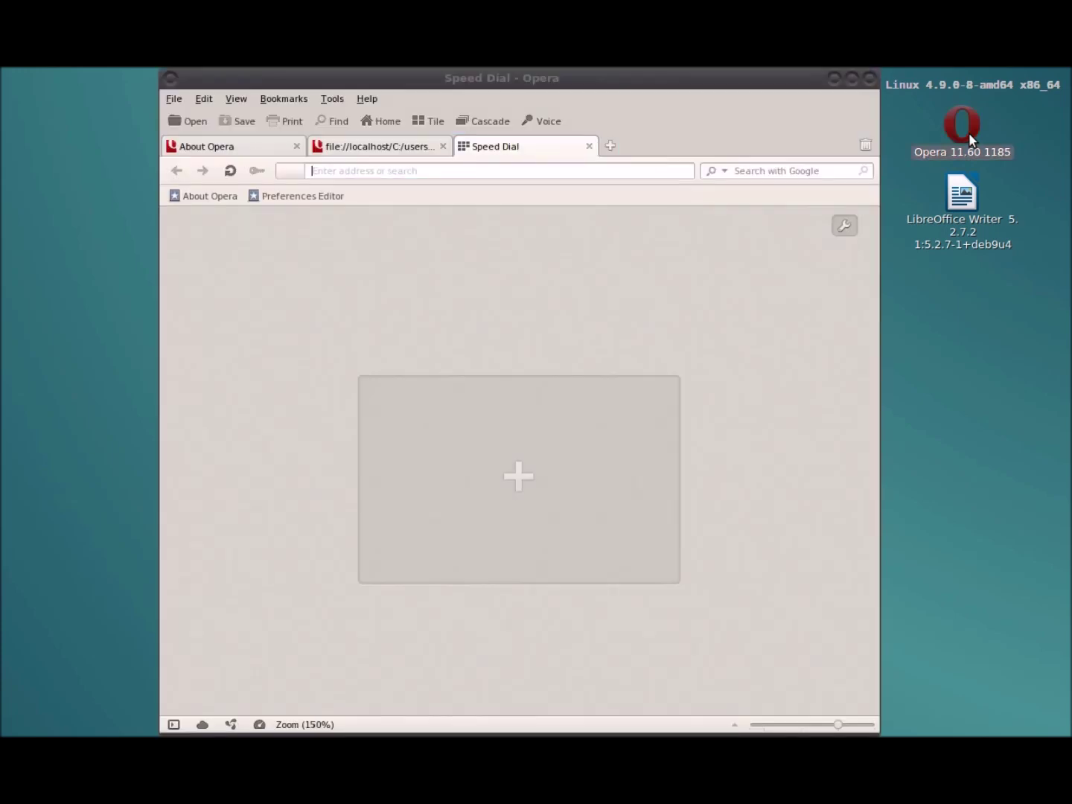
{"action": "left_click", "coordinate": [589, 147]}
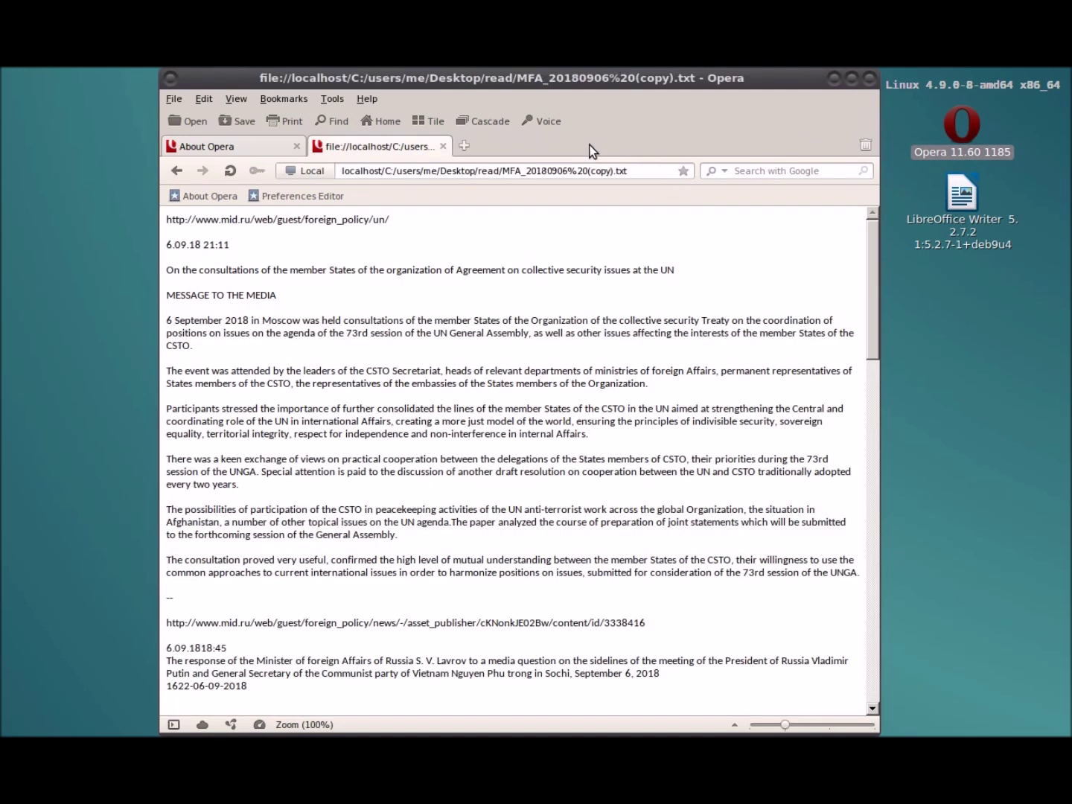
Open the About Opera page and highlight the XHTML+Voice runtime value
{"action": "left_click", "coordinate": [250, 145]}
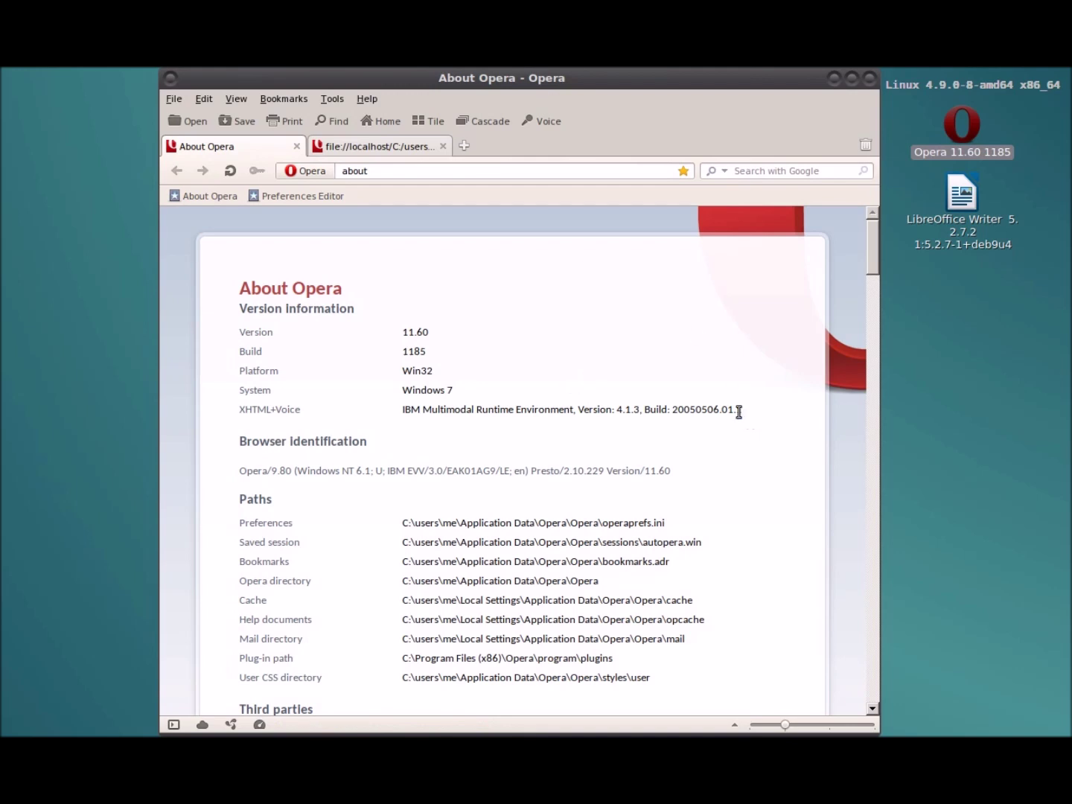
{"action": "left_click_drag", "start_coordinate": [740, 410], "coordinate": [402, 407]}
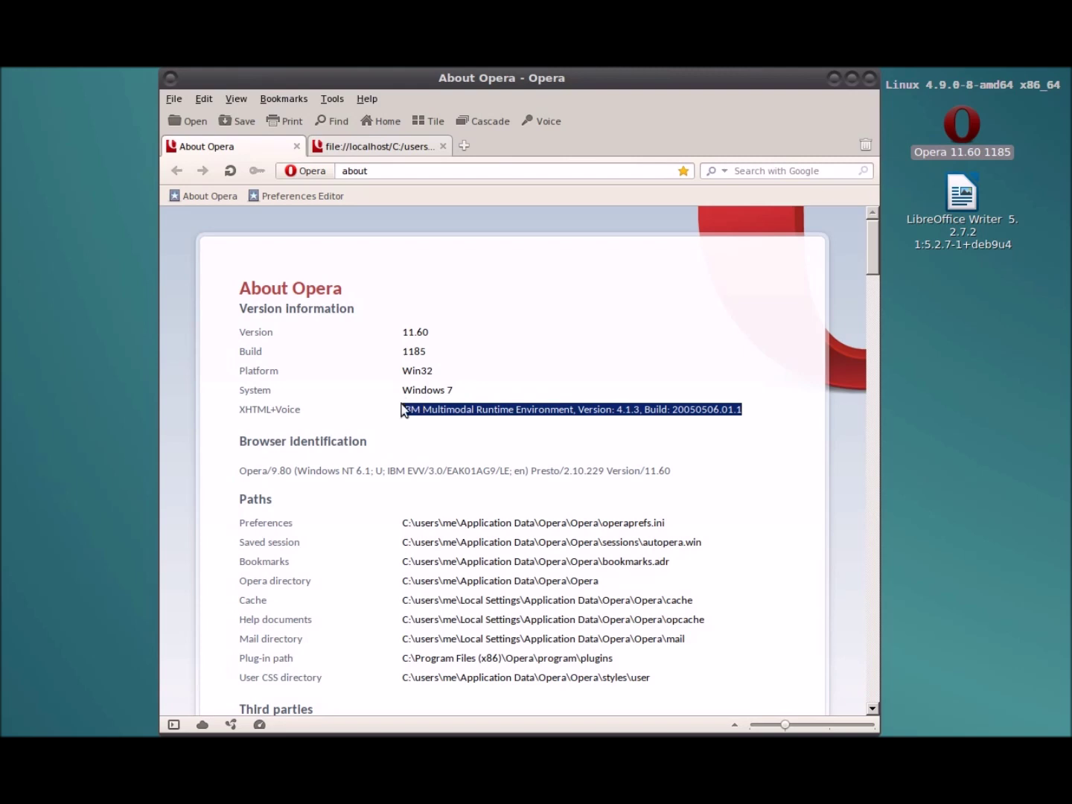
{"action": "triple_click", "coordinate": [405, 409]}
{"action": "left_click", "coordinate": [405, 411]}
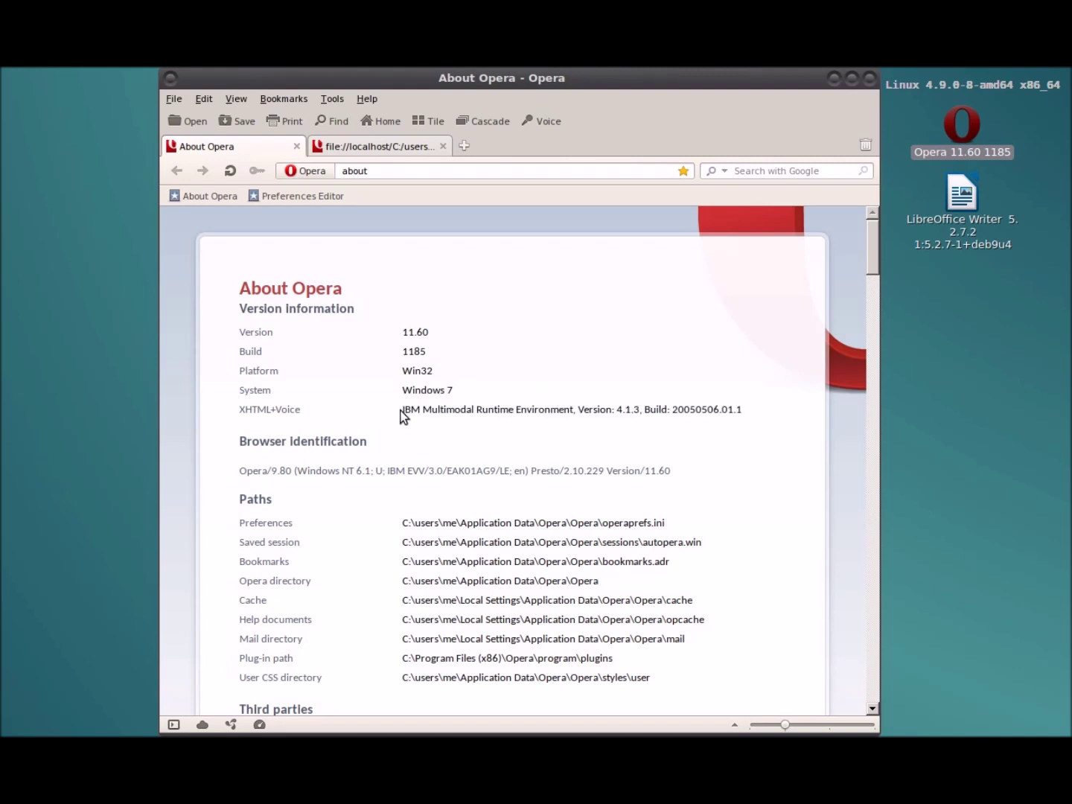
{"action": "triple_click", "coordinate": [403, 409]}
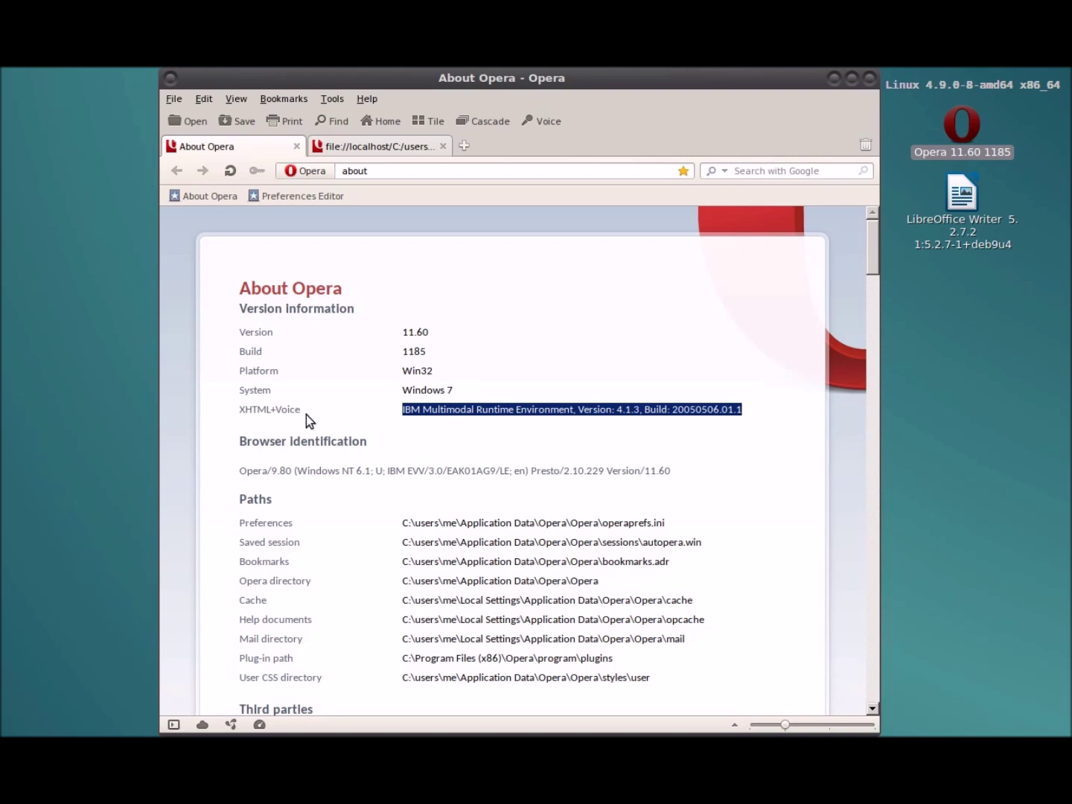
{"action": "left_click", "coordinate": [435, 377]}
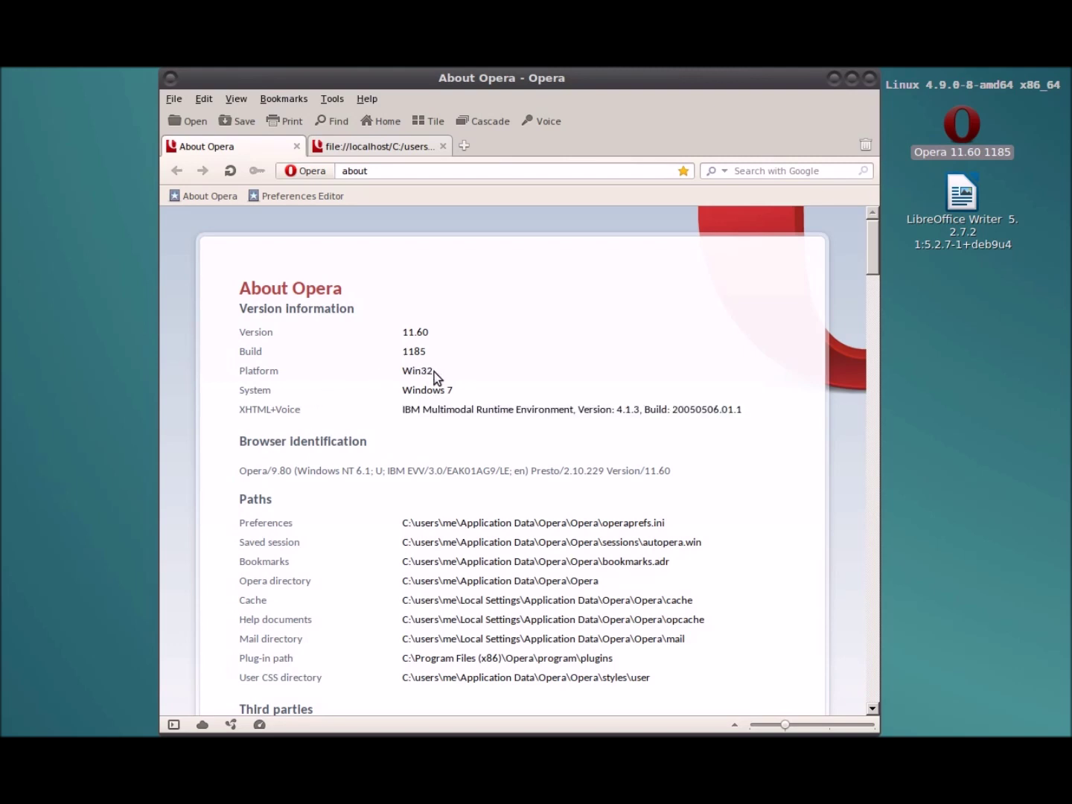
Highlight the Win32 platform value and the 11.60 version number
{"action": "left_click_drag", "start_coordinate": [433, 371], "coordinate": [402, 331]}
{"action": "left_click", "coordinate": [496, 325]}
{"action": "left_click_drag", "start_coordinate": [436, 331], "coordinate": [402, 332]}
{"action": "left_click", "coordinate": [402, 332]}
{"action": "double_click", "coordinate": [404, 331]}
{"action": "left_click", "coordinate": [486, 334]}
Select the news text from the date line through "the Organization." and have Opera Speak it
{"action": "mouse_move", "coordinate": [362, 149]}
{"action": "left_click", "coordinate": [362, 149]}
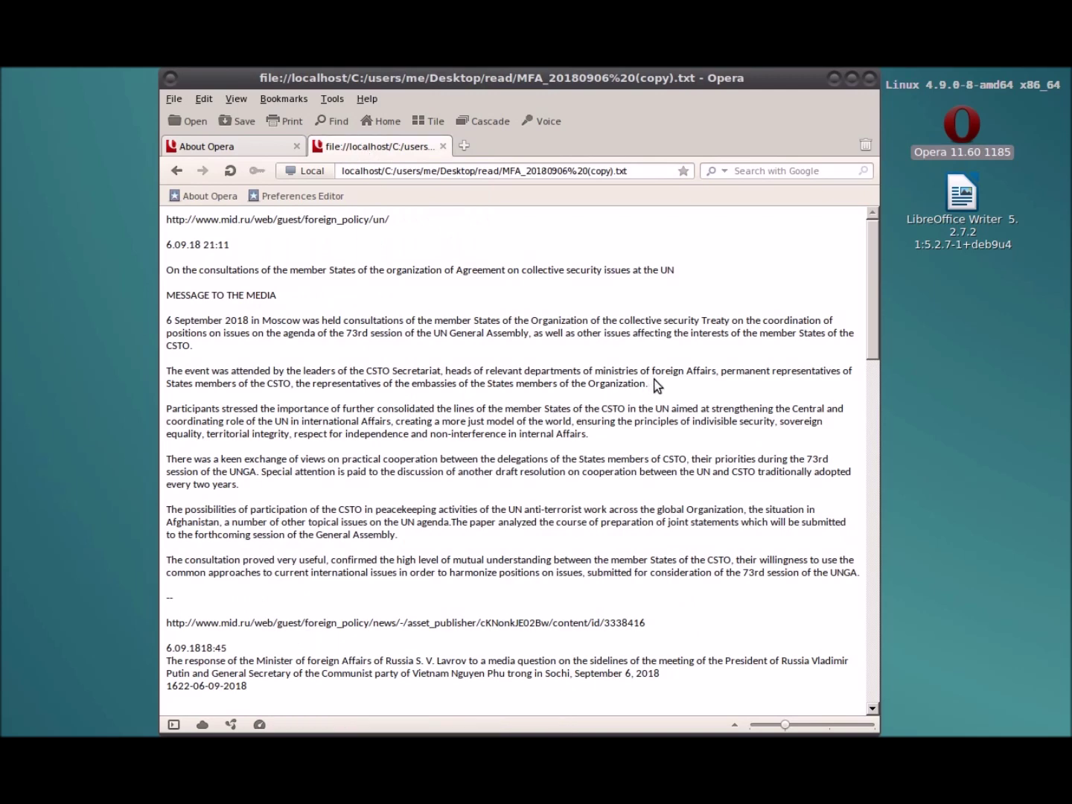
{"action": "left_click_drag", "start_coordinate": [649, 385], "coordinate": [164, 248]}
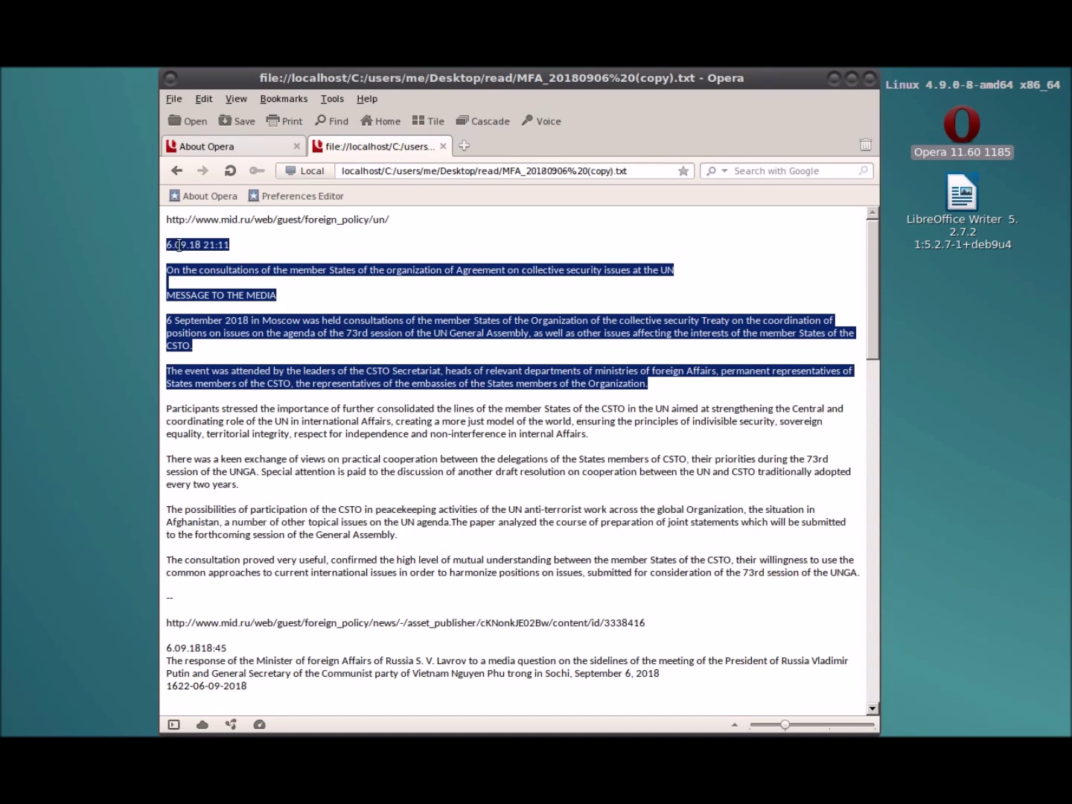
{"action": "right_click", "coordinate": [179, 244]}
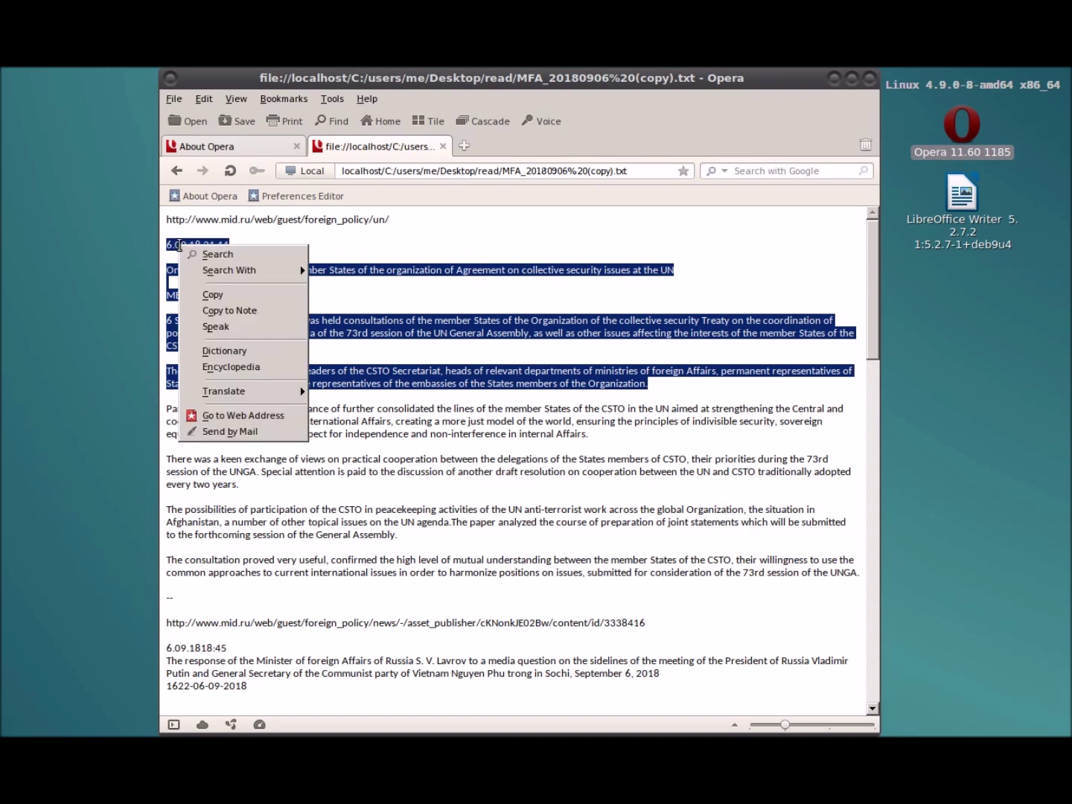
{"action": "left_click", "coordinate": [227, 329]}
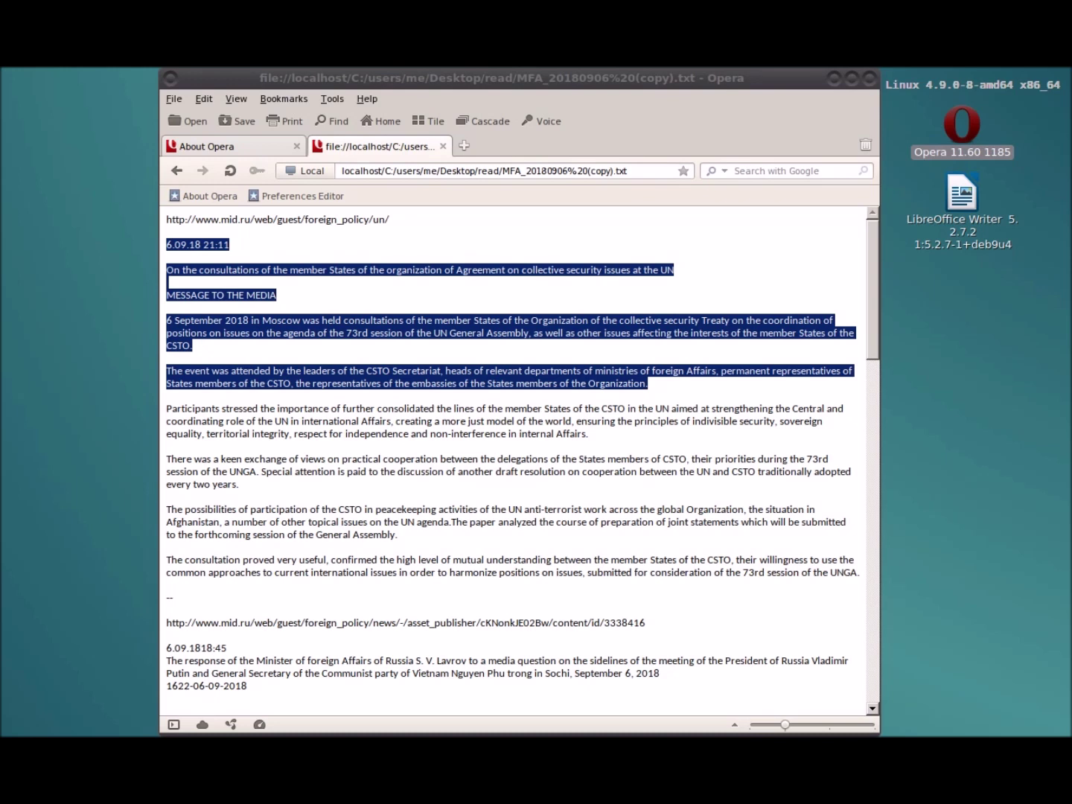
{"action": "left_click", "coordinate": [786, 393]}
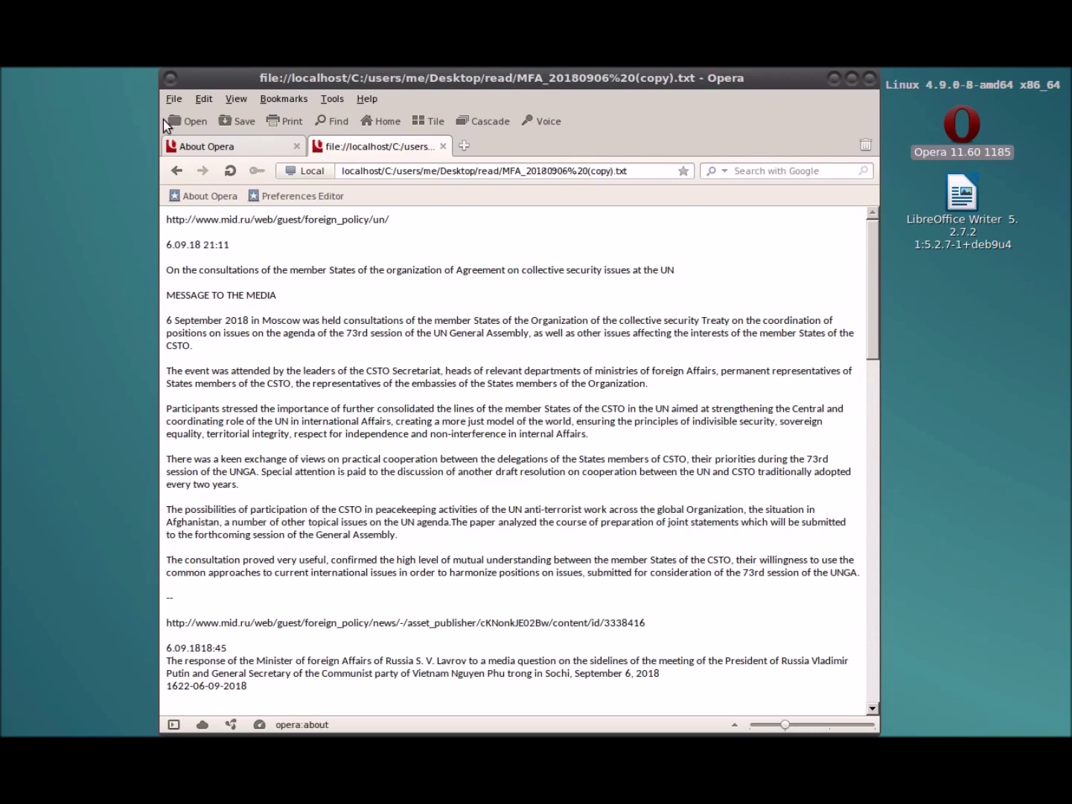
Glance at the About Opera version details, then close the Opera window
{"action": "left_click", "coordinate": [197, 151]}
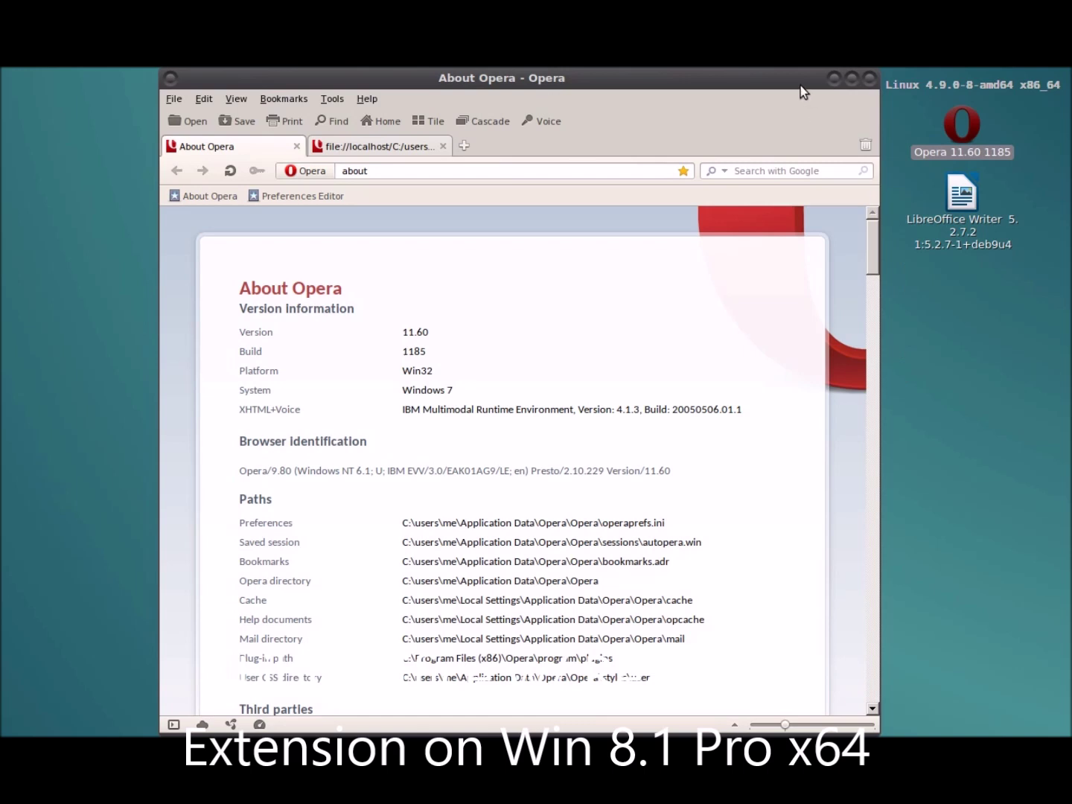
{"action": "left_click", "coordinate": [833, 78]}
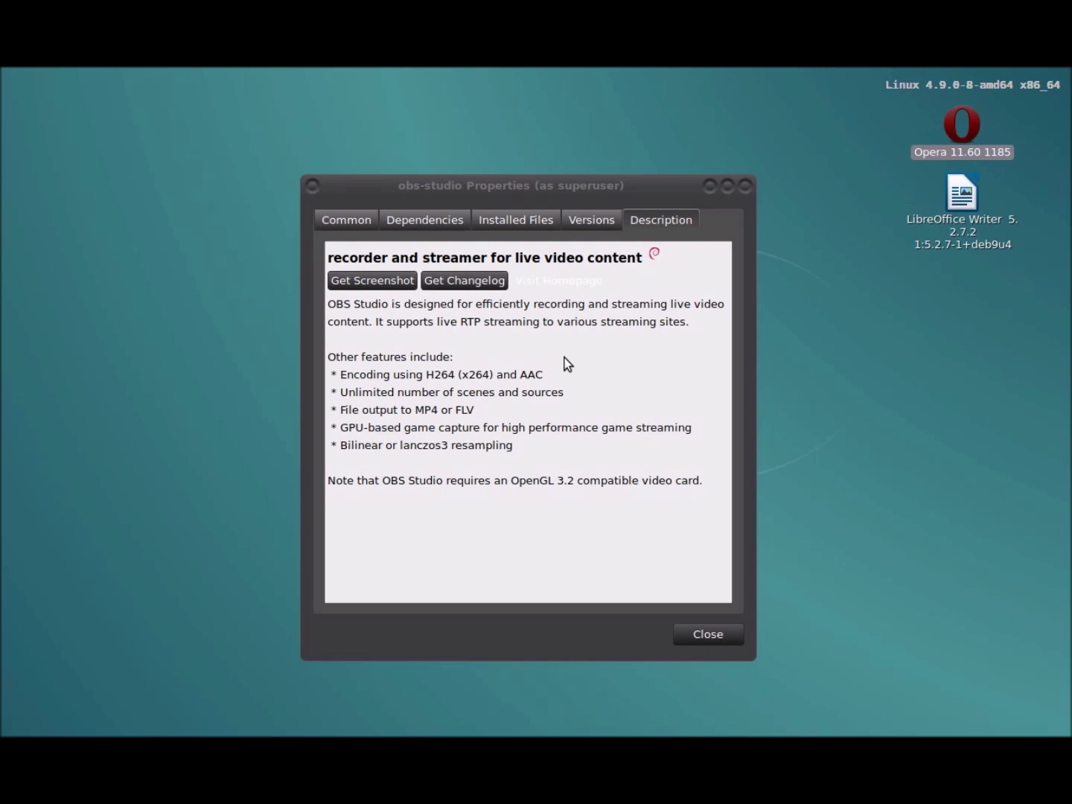
Highlight the OpenGL 3.2 requirement in the obs-studio package description
{"action": "left_click", "coordinate": [512, 480]}
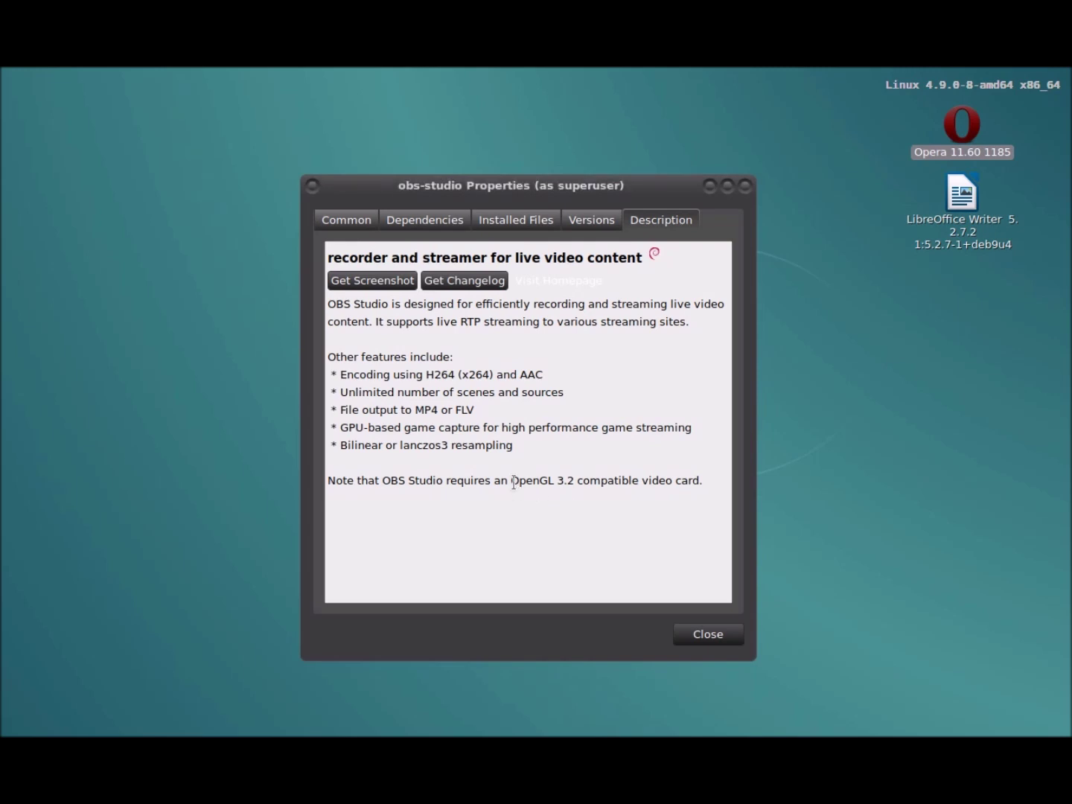
{"action": "left_click_drag", "start_coordinate": [512, 480], "coordinate": [574, 476]}
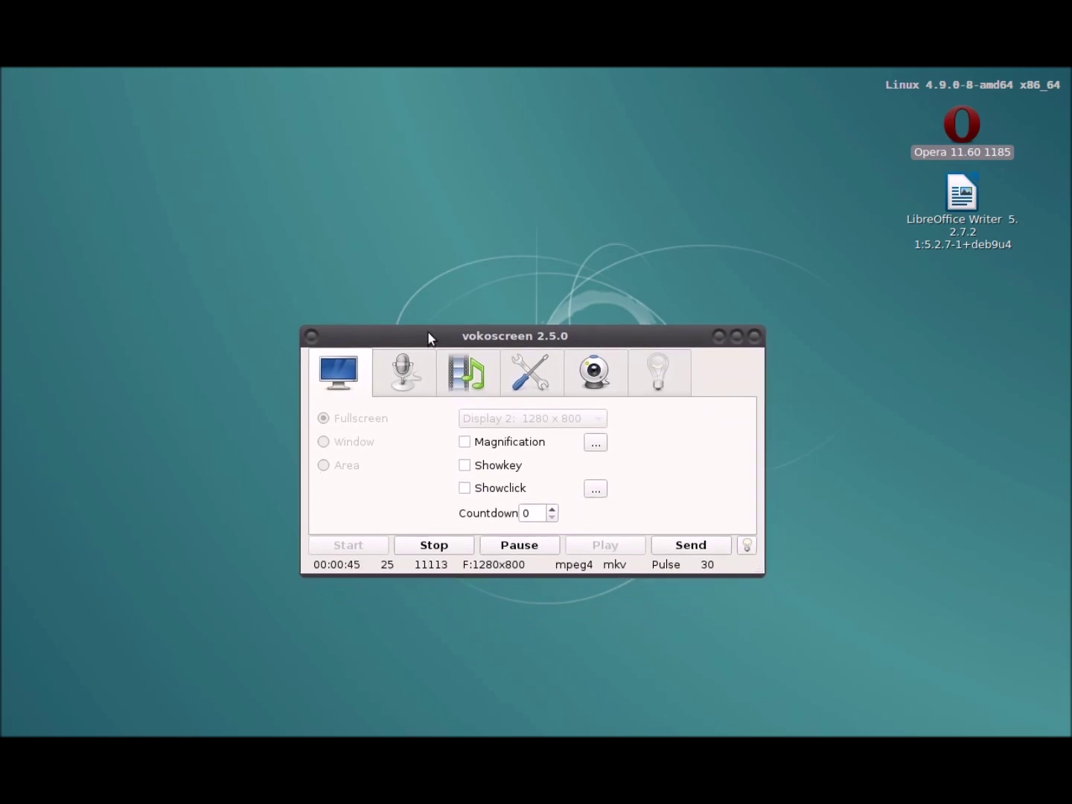
Review vokoscreen's Audio, Video, Webcam, Info and Settings pages
{"action": "left_click", "coordinate": [415, 372]}
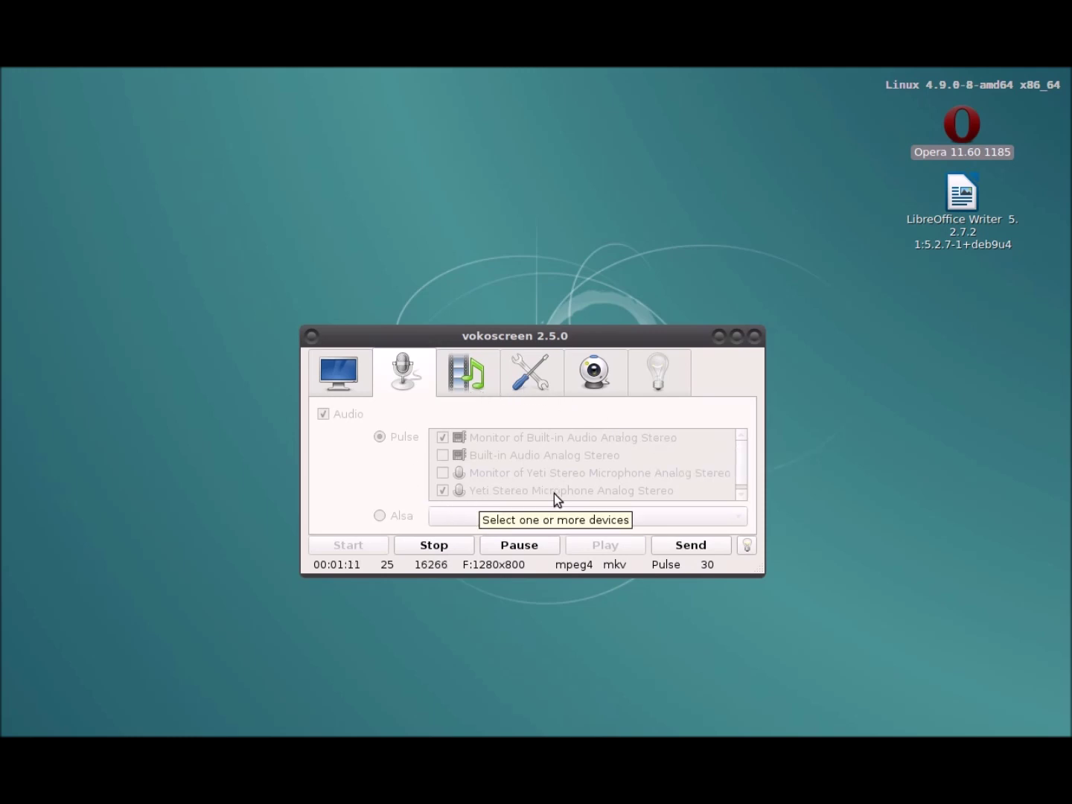
{"action": "left_click", "coordinate": [464, 378]}
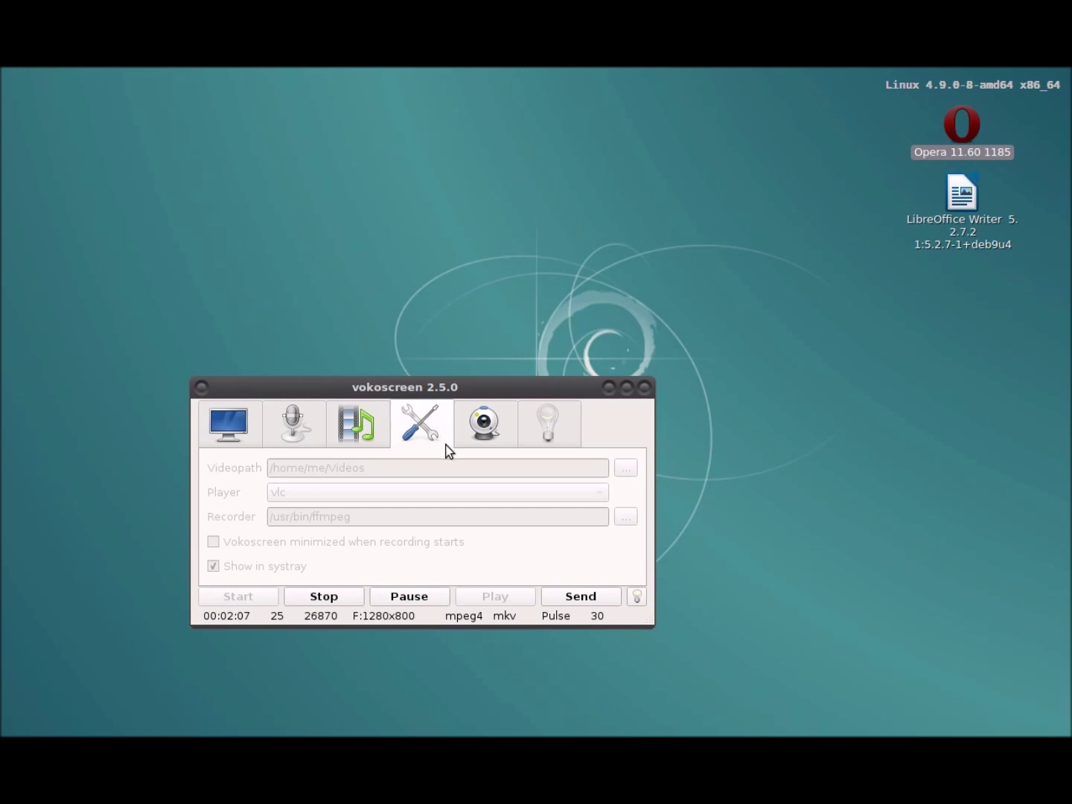
{"action": "left_click", "coordinate": [488, 426]}
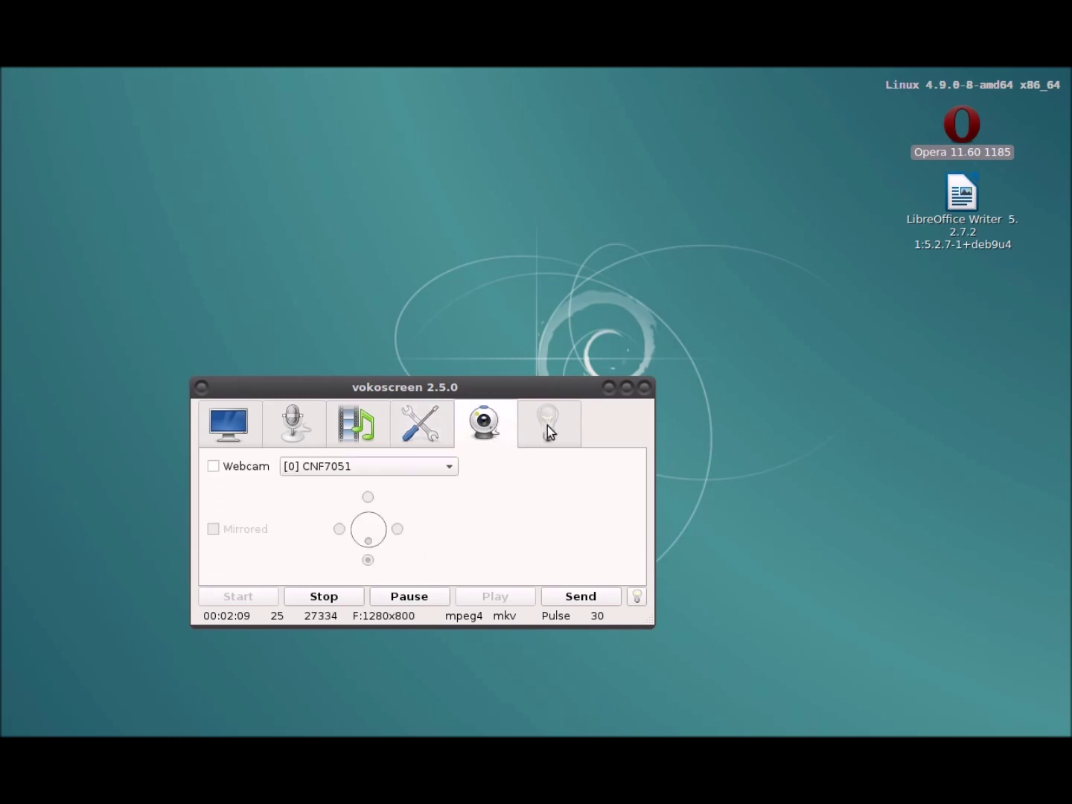
{"action": "left_click", "coordinate": [547, 426]}
{"action": "left_click", "coordinate": [498, 431]}
{"action": "left_click", "coordinate": [436, 436]}
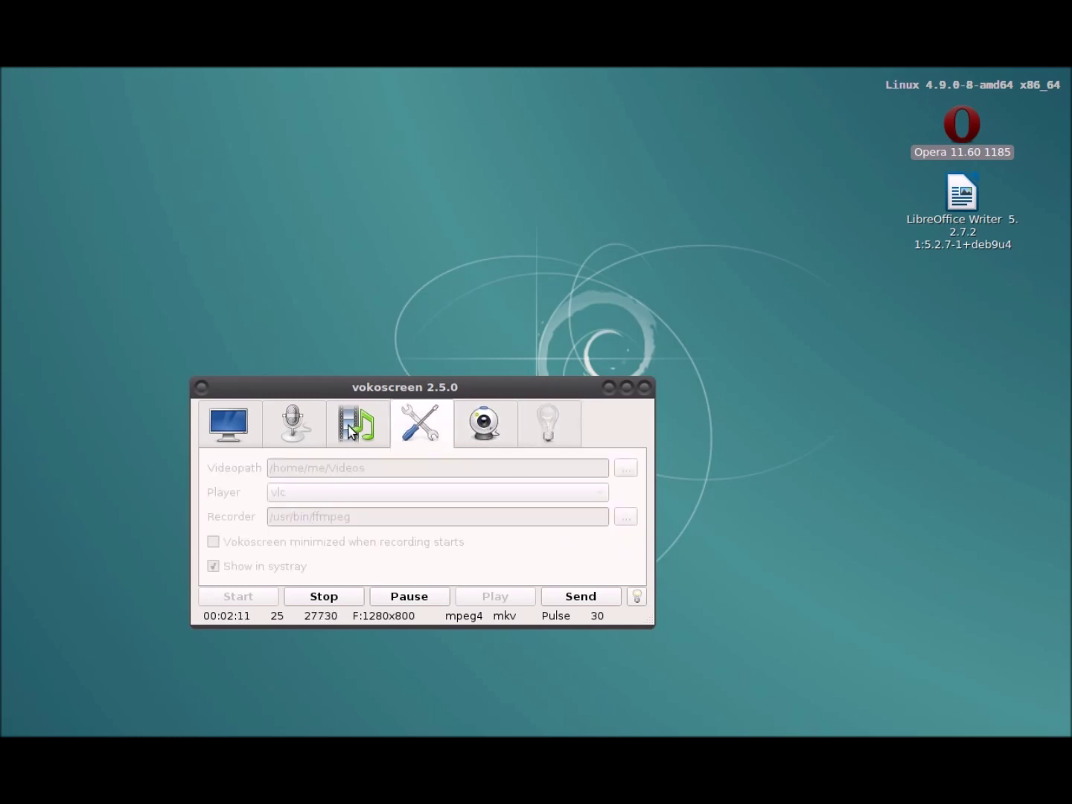
Revisit the Audio and Screen tabs and reposition the vokoscreen window on the desktop
{"action": "left_click", "coordinate": [294, 428]}
{"action": "left_click", "coordinate": [249, 431]}
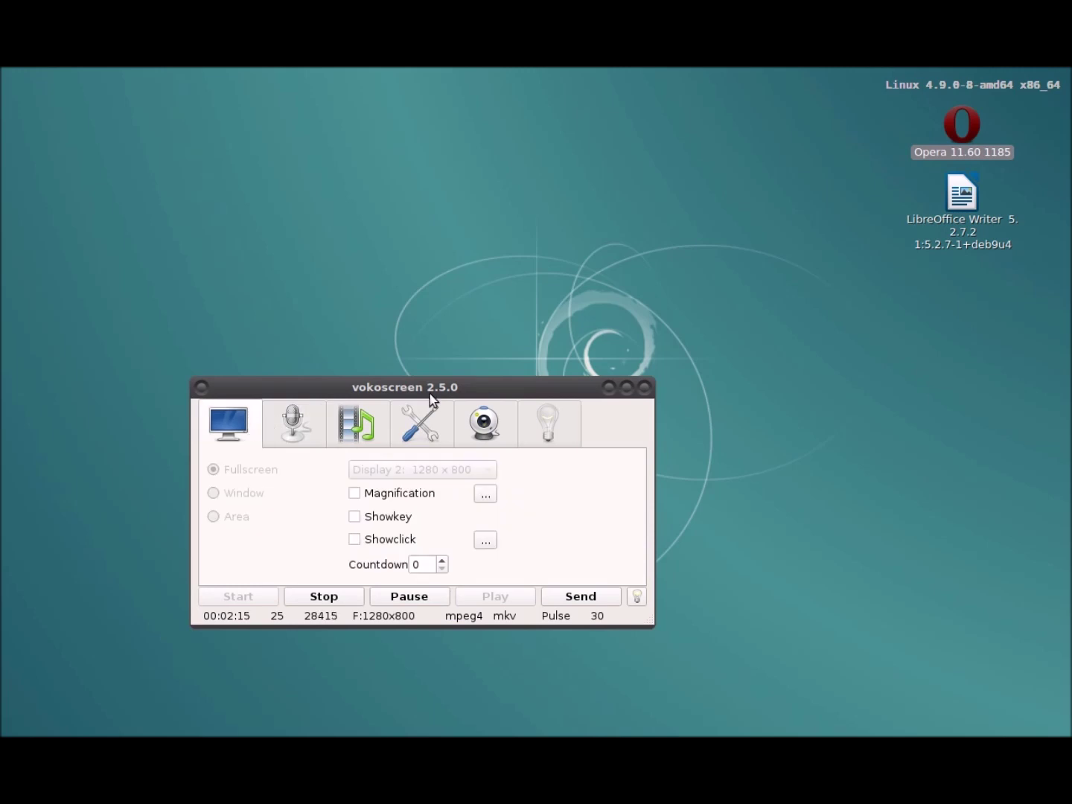
{"action": "left_click_drag", "start_coordinate": [428, 385], "coordinate": [546, 241]}
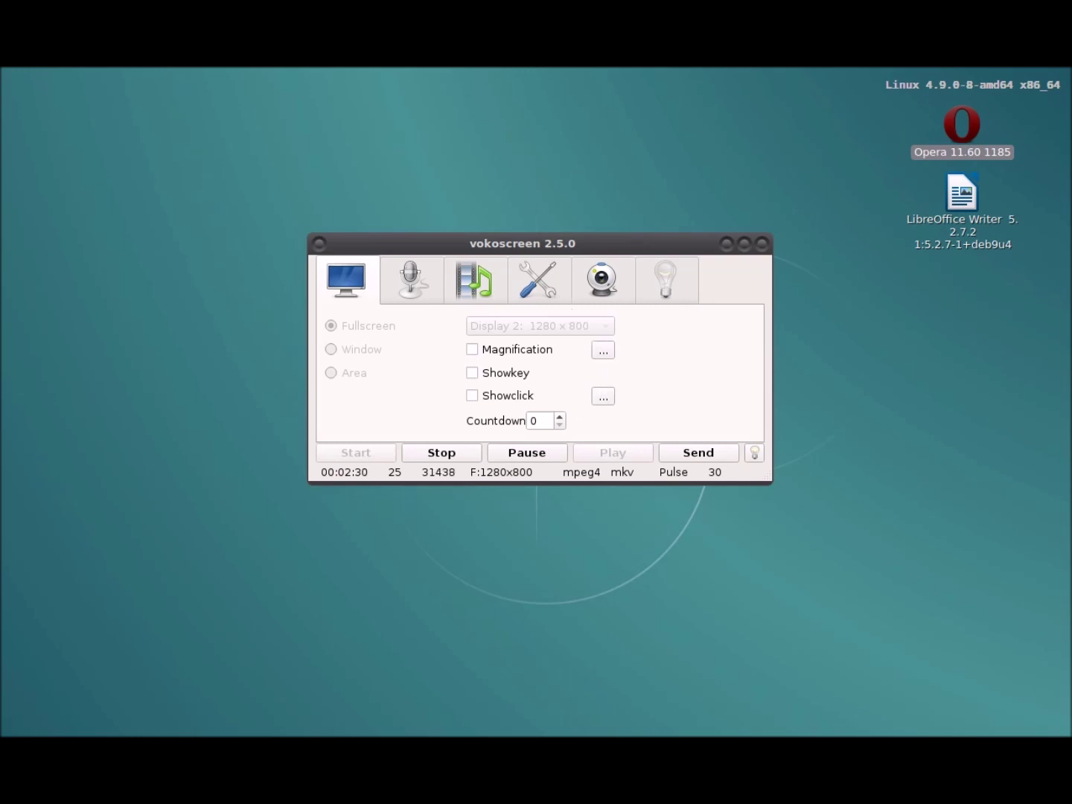
{"action": "left_click_drag", "start_coordinate": [420, 244], "coordinate": [388, 355]}
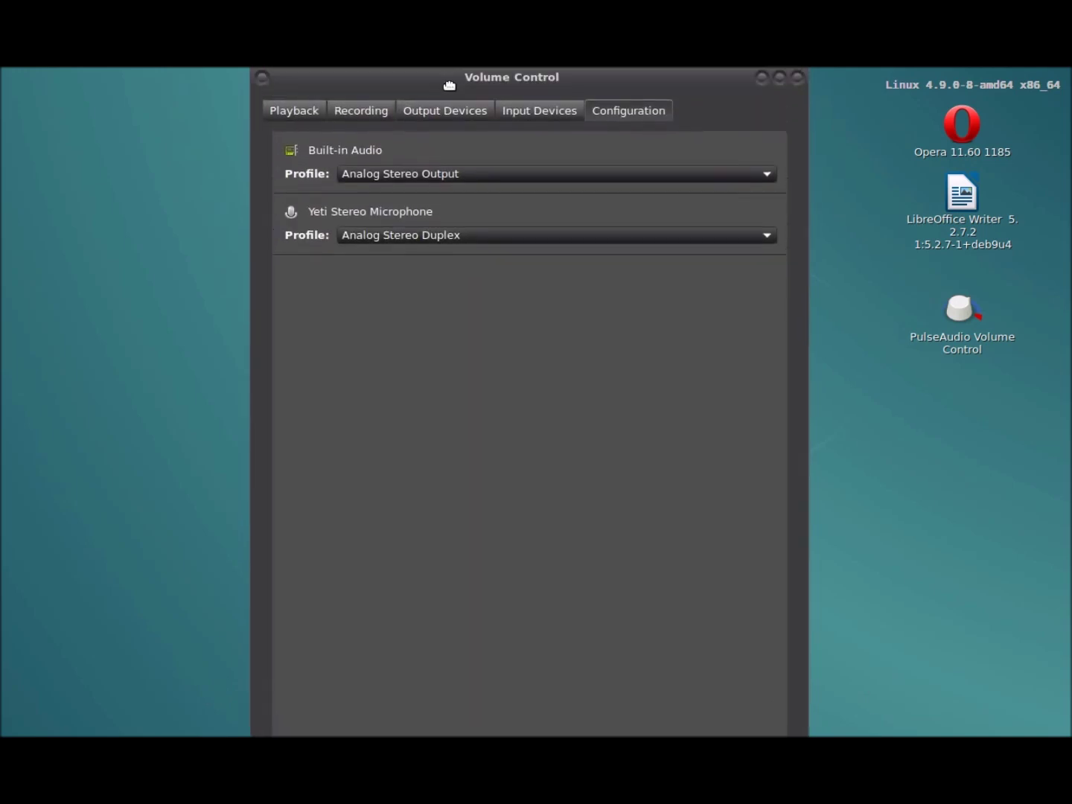
Reposition the Volume Control window and check the Built-in Audio profile choices without changing them
{"action": "mouse_move", "coordinate": [449, 84]}
{"action": "left_mouse_down"}
{"action": "mouse_move", "coordinate": [449, 250]}
{"action": "mouse_move", "coordinate": [444, 78]}
{"action": "mouse_move", "coordinate": [445, 187]}
{"action": "mouse_move", "coordinate": [460, 98]}
{"action": "left_mouse_up"}
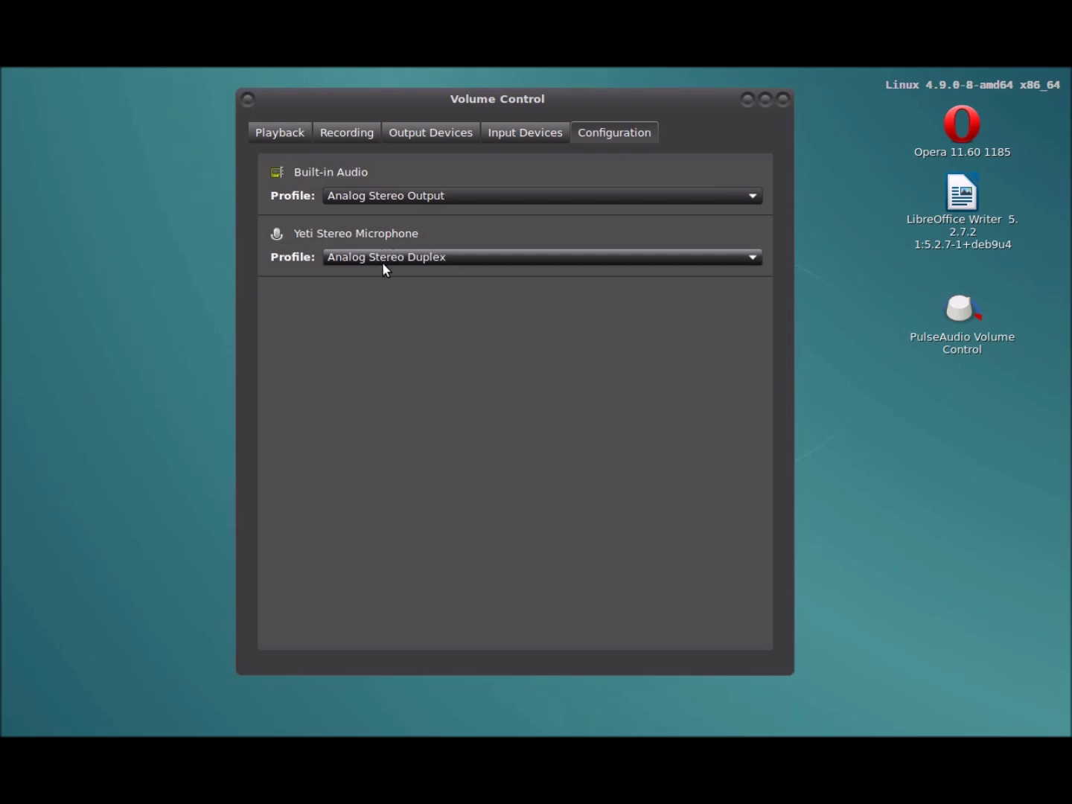
{"action": "left_click", "coordinate": [425, 195]}
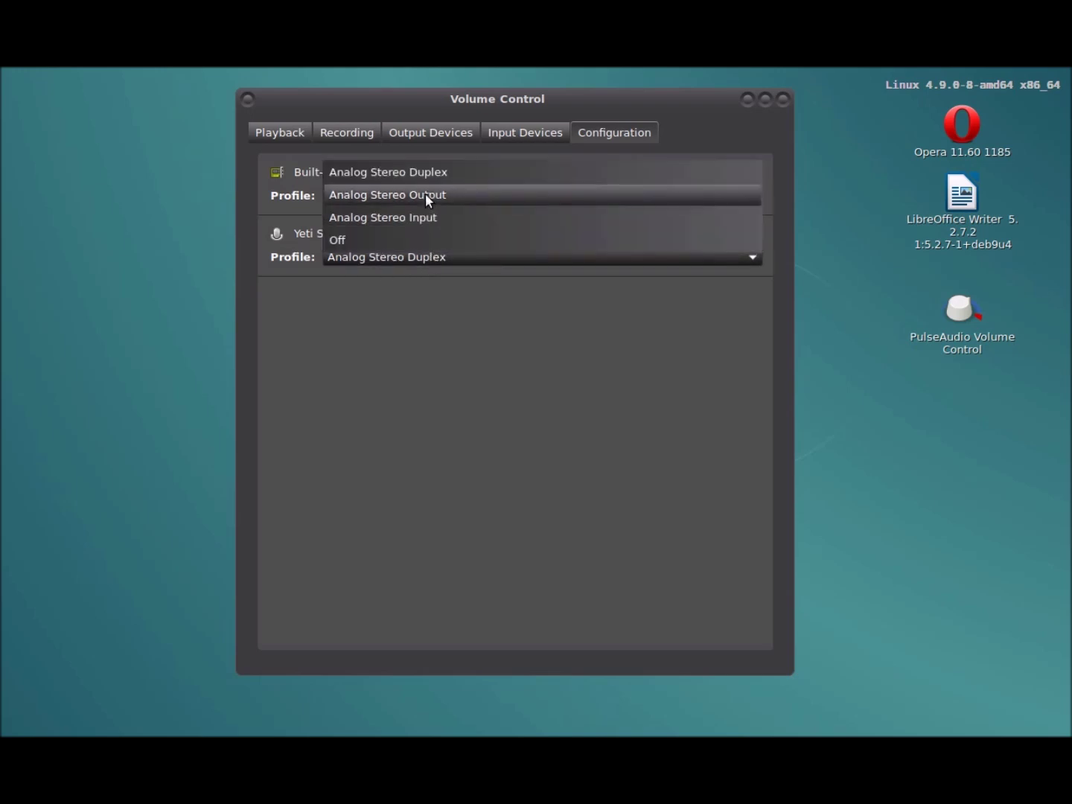
{"action": "left_click", "coordinate": [191, 204]}
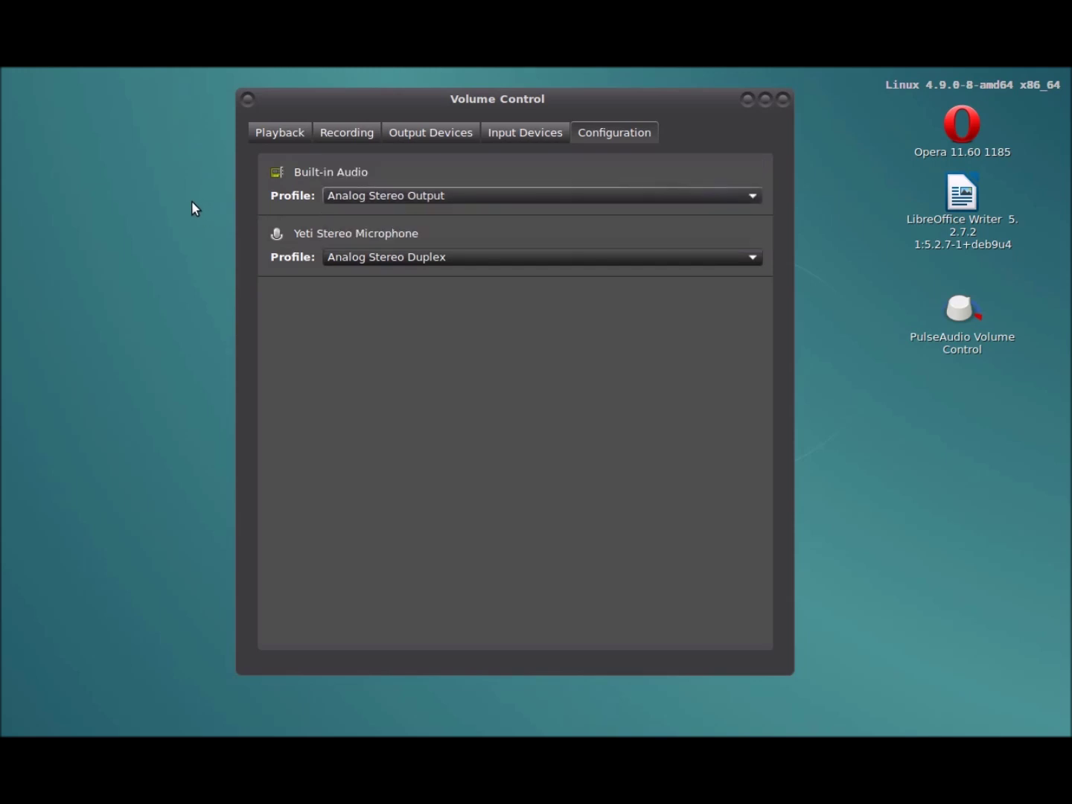
Look over the Input Devices and Configuration tabs, then show the Output Devices and their levels
{"action": "left_click", "coordinate": [498, 131]}
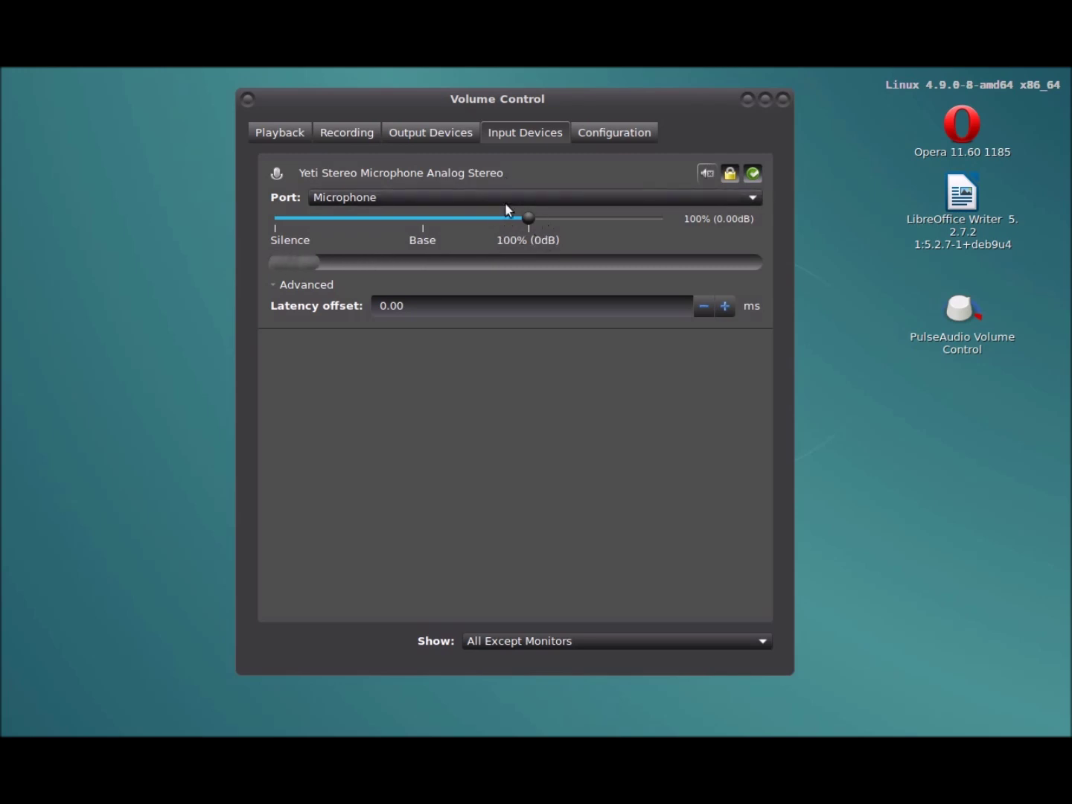
{"action": "left_click", "coordinate": [596, 132]}
{"action": "left_click", "coordinate": [528, 132]}
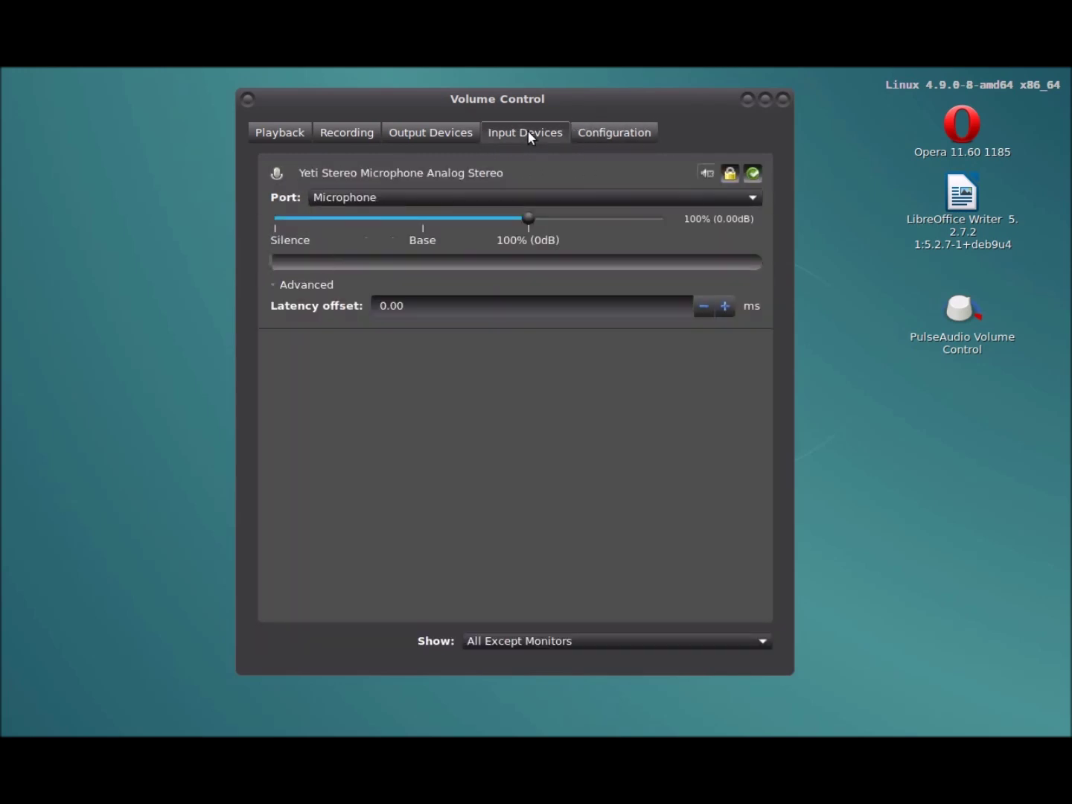
{"action": "left_click", "coordinate": [452, 131]}
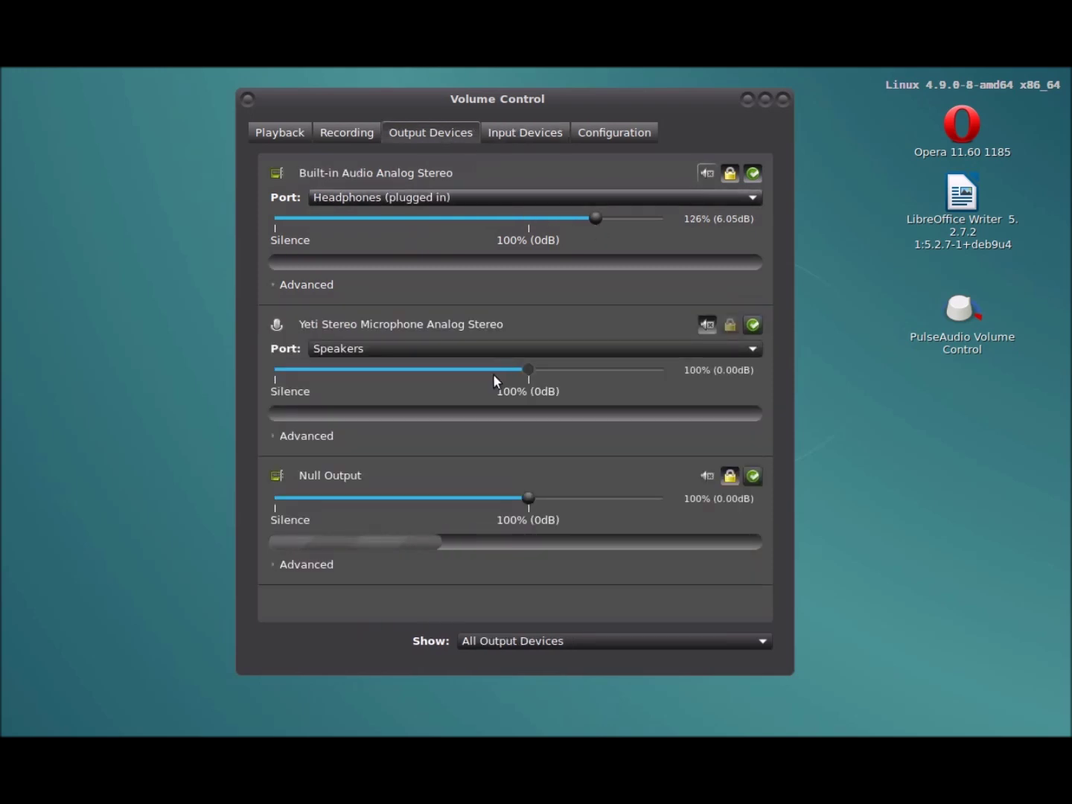
{"action": "left_click", "coordinate": [708, 325]}
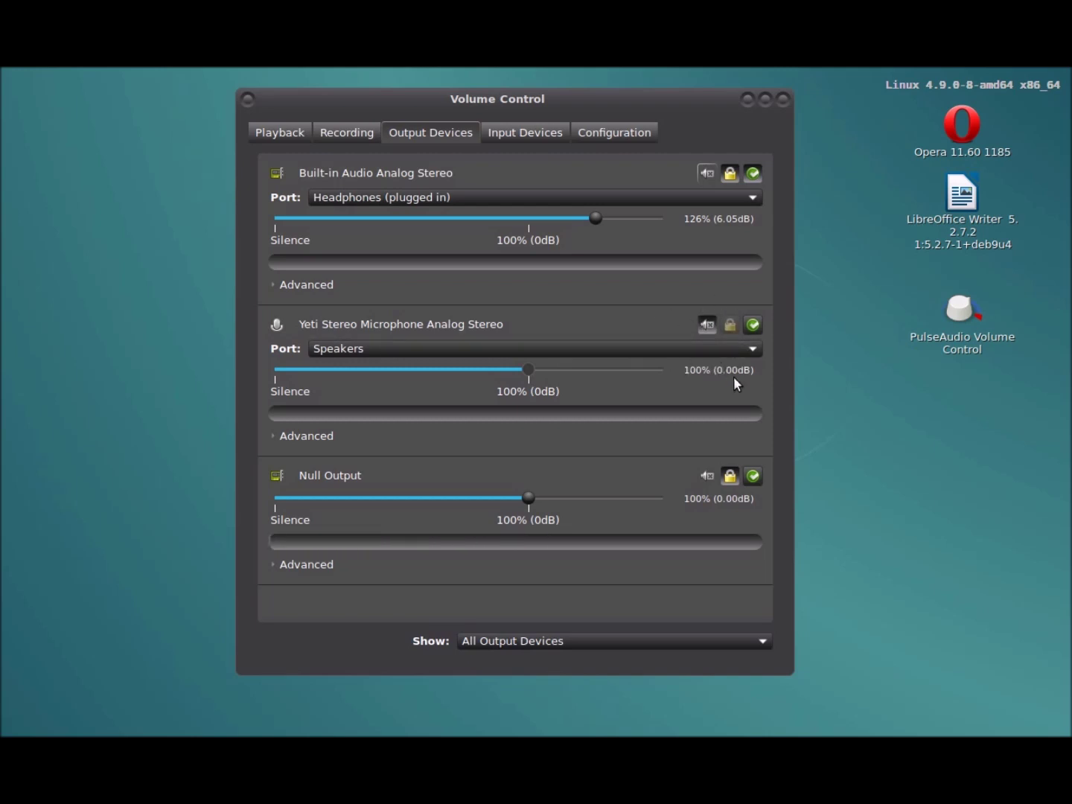
Review the recording streams routed to Null Output, then the playback streams with System Sounds at 27%
{"action": "left_click", "coordinate": [352, 133]}
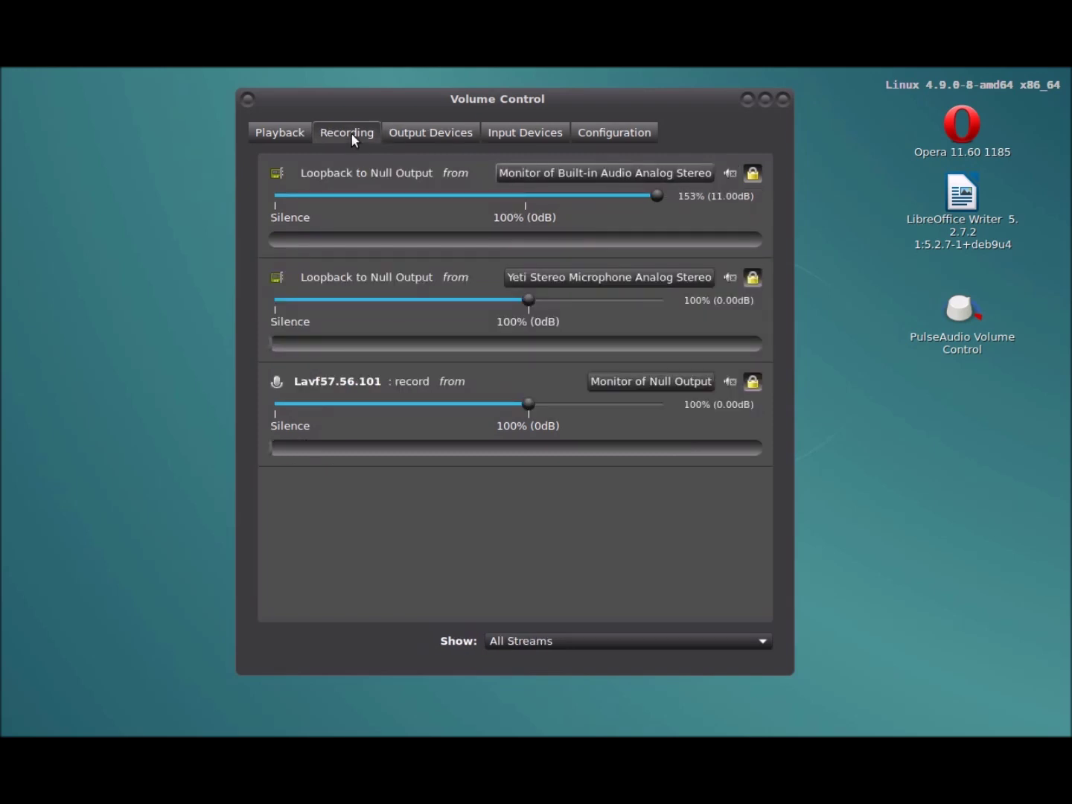
{"action": "left_click", "coordinate": [285, 132]}
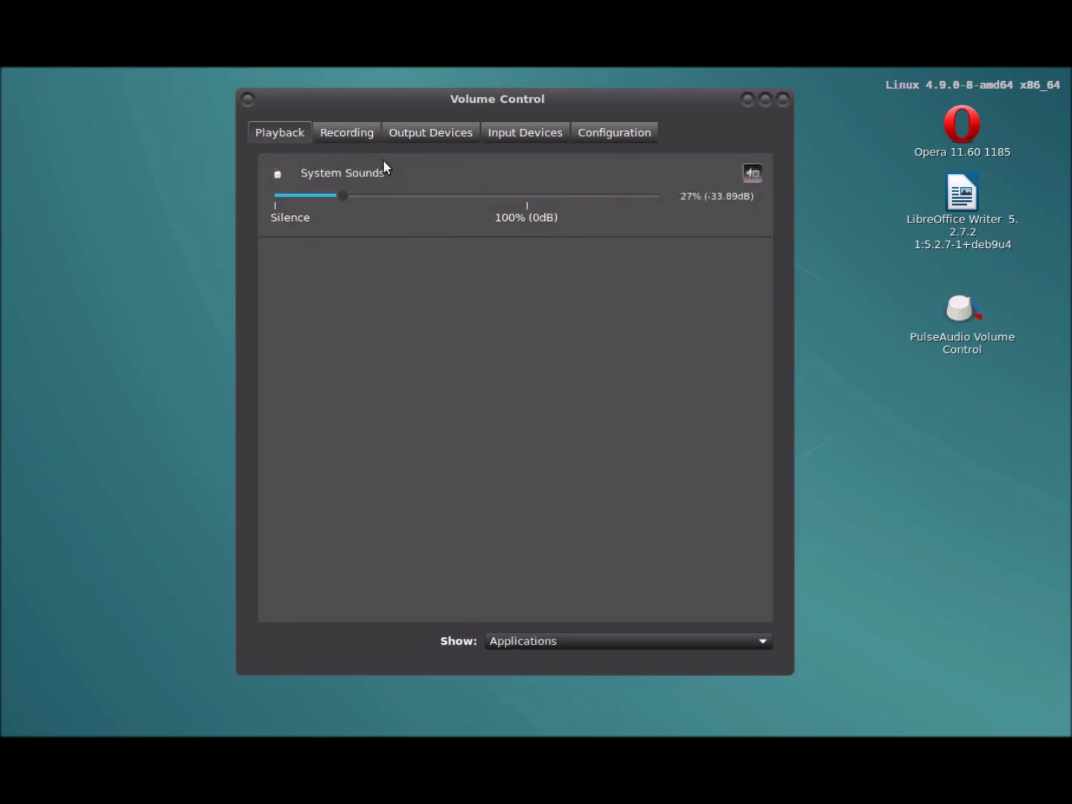
{"action": "left_click", "coordinate": [750, 175]}
Show the Configuration tab with Built-in Audio on Analog Stereo Output and Yeti on Analog Stereo Duplex
{"action": "left_click", "coordinate": [599, 133]}
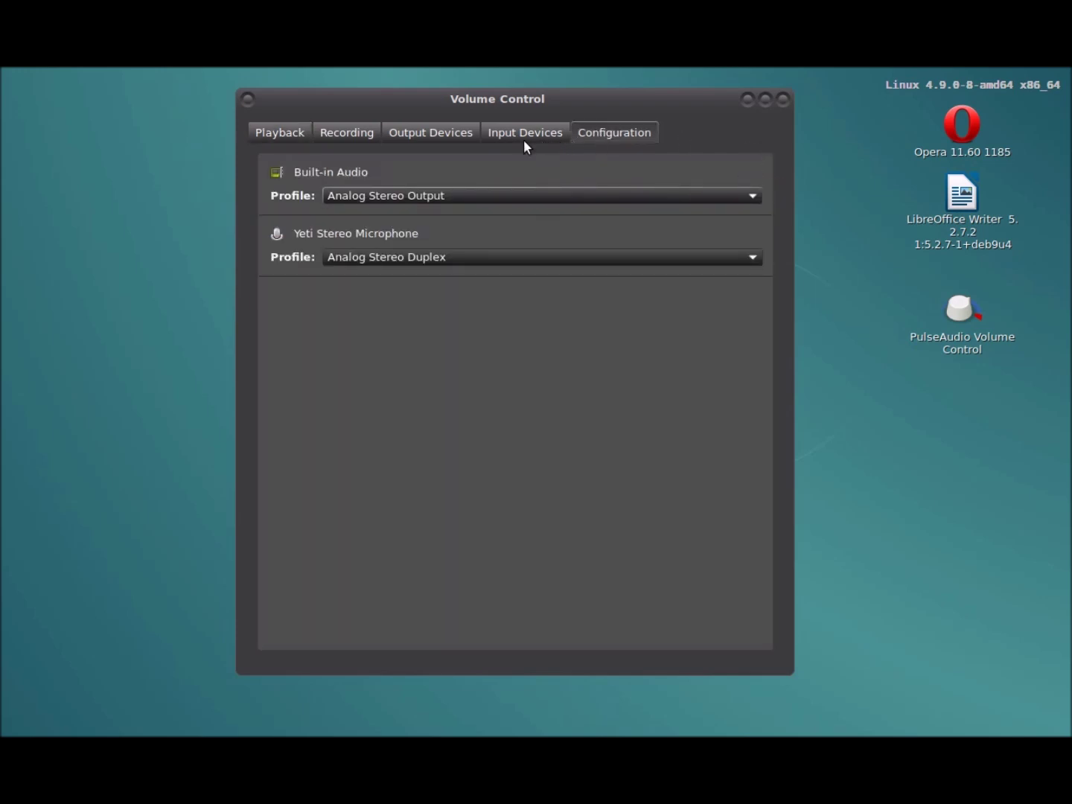